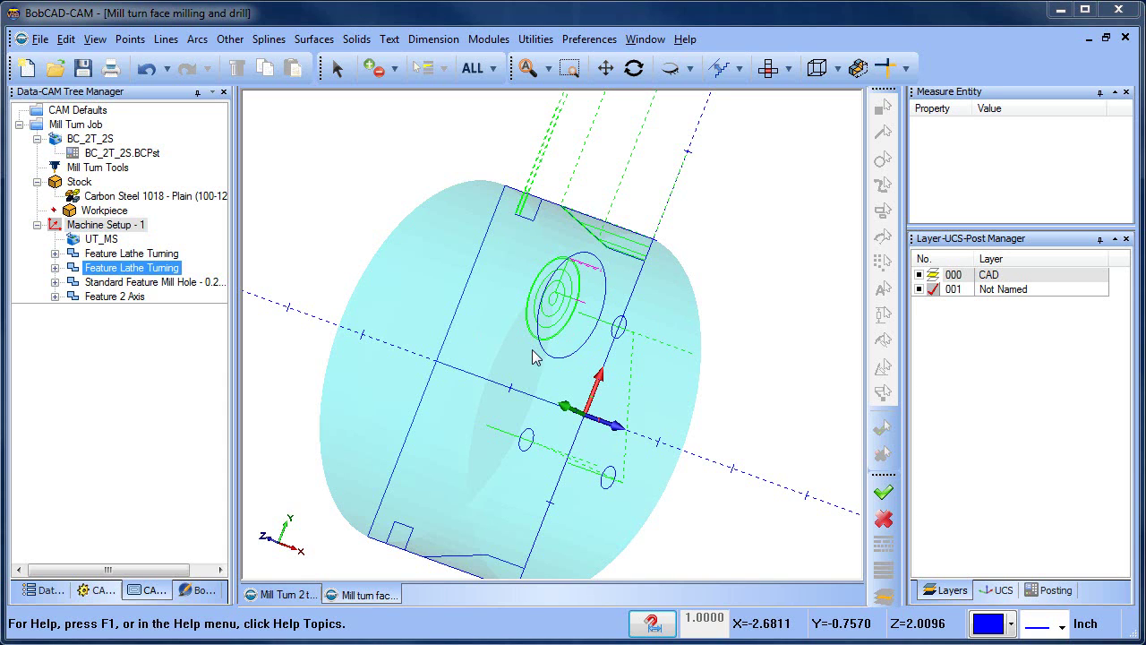
- Add a new layer 002 and make it the active layer
{"action": "scroll", "coordinate": [527, 342], "scroll_direction": "down", "scroll_amount": 2}
{"action": "middle_click_drag", "start_coordinate": [521, 333], "coordinate": [556, 374]}
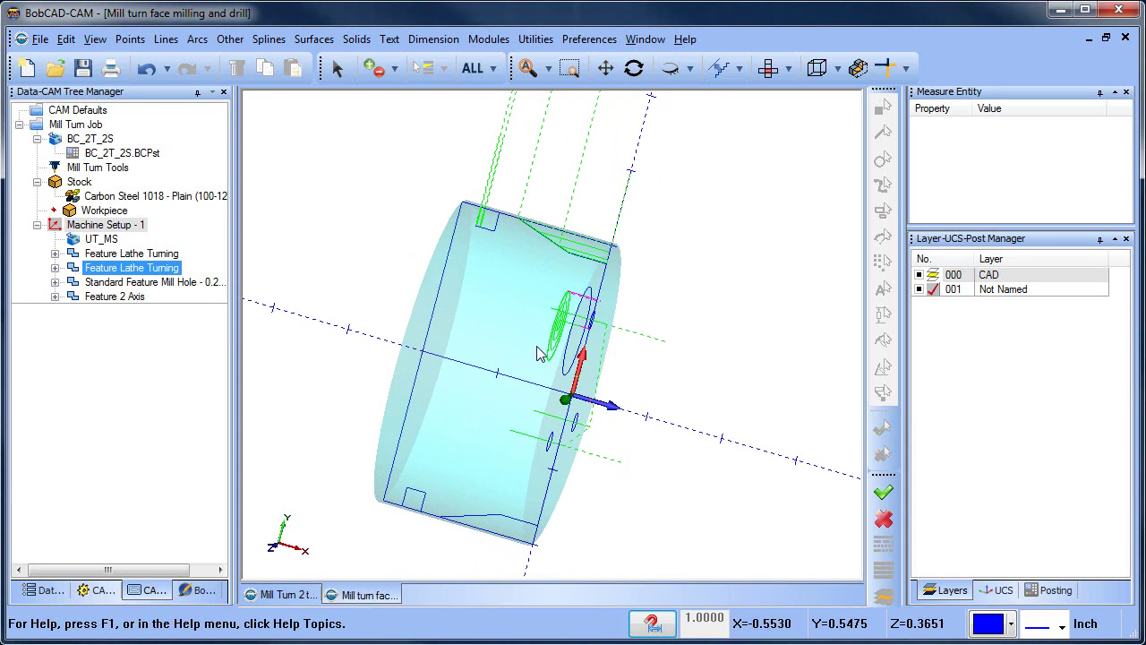
{"action": "right_click", "coordinate": [994, 291]}
{"action": "left_click", "coordinate": [1012, 301]}
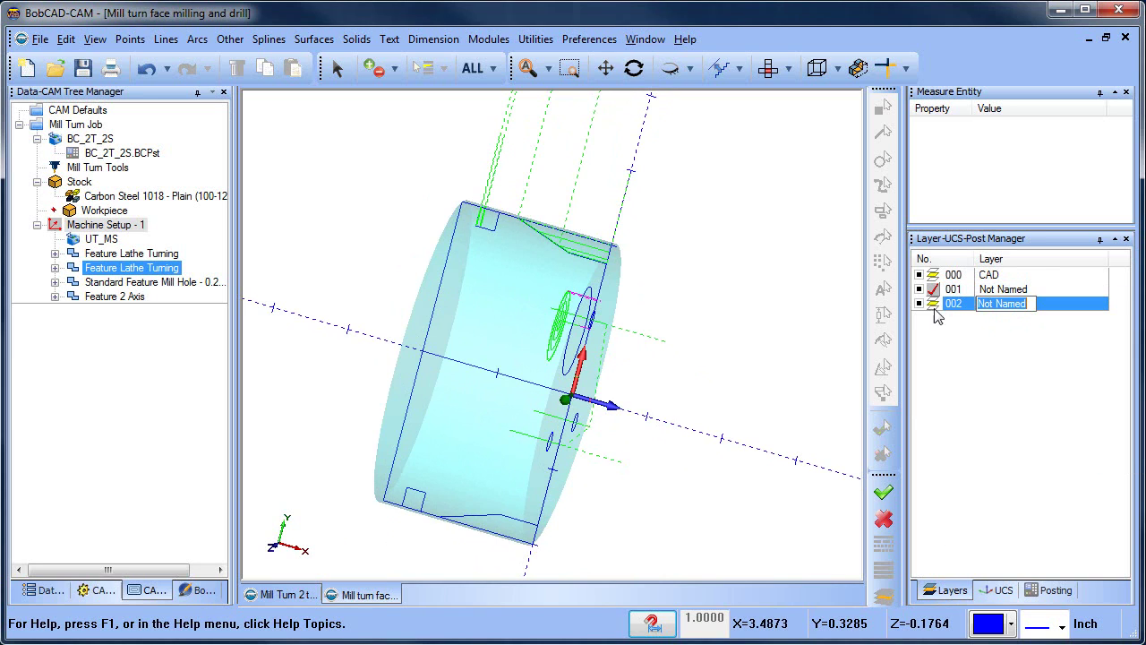
{"action": "left_click", "coordinate": [933, 305]}
- Quick-trim the excess outer and back-face lines of the upper half, keeping the turned profile with its groove and taper
{"action": "middle_click_drag", "start_coordinate": [576, 367], "coordinate": [570, 366]}
{"action": "scroll", "coordinate": [569, 366], "scroll_direction": "up", "scroll_amount": 4}
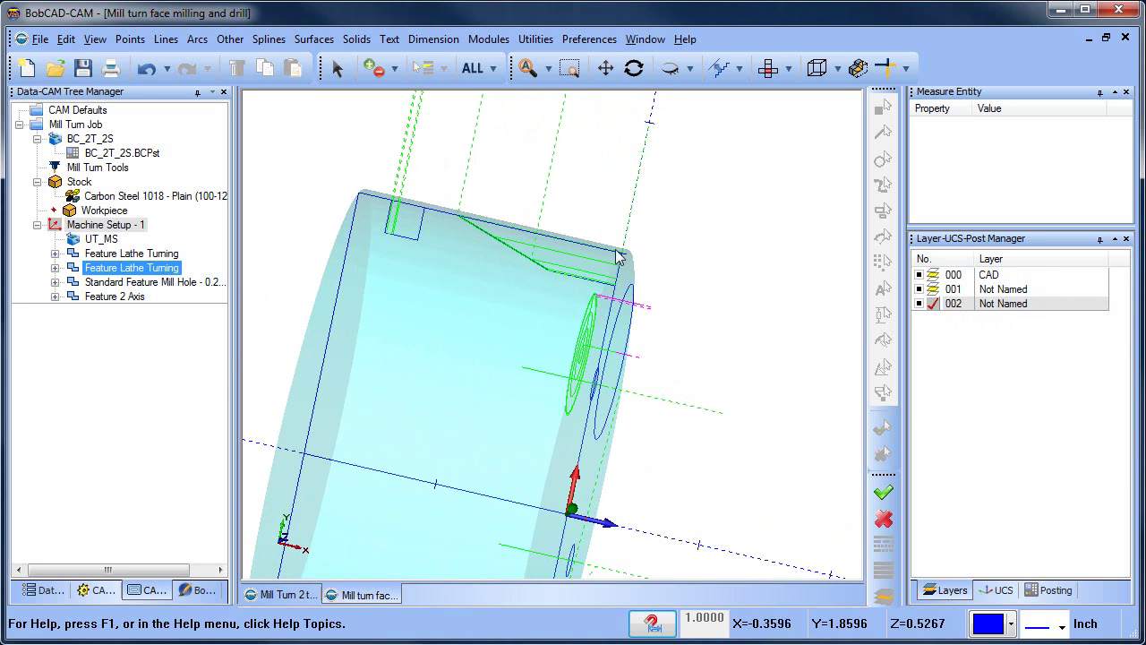
{"action": "left_click", "coordinate": [907, 69]}
{"action": "left_click", "coordinate": [926, 182]}
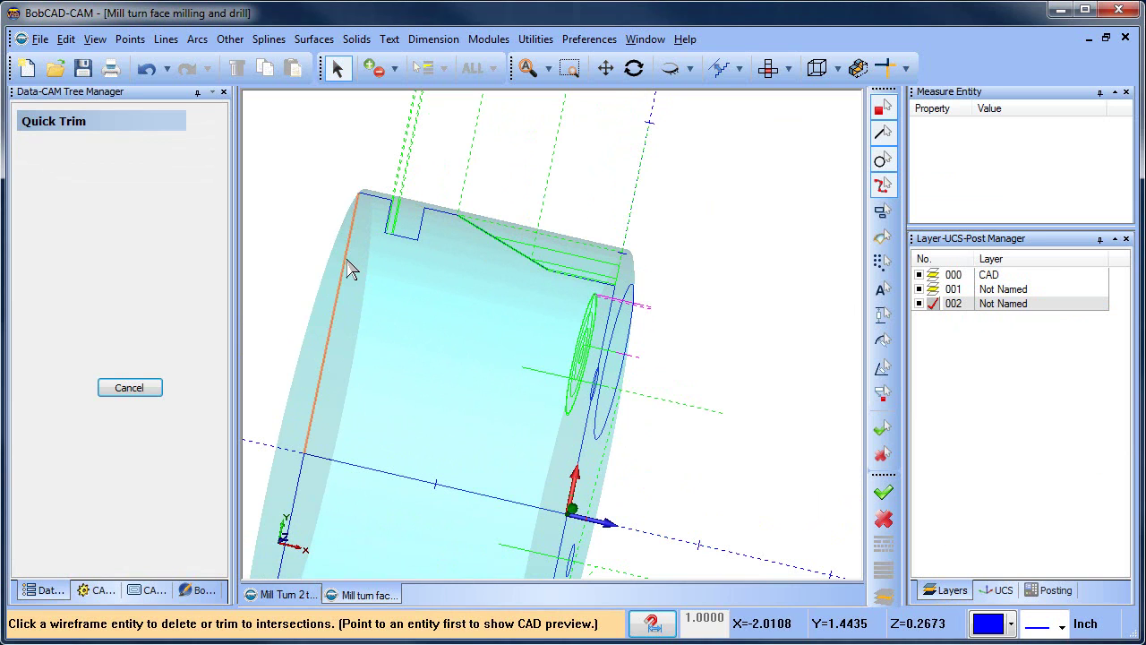
{"action": "scroll", "coordinate": [417, 337], "scroll_direction": "down", "scroll_amount": 3}
{"action": "middle_click_drag", "start_coordinate": [457, 346], "coordinate": [505, 281]}
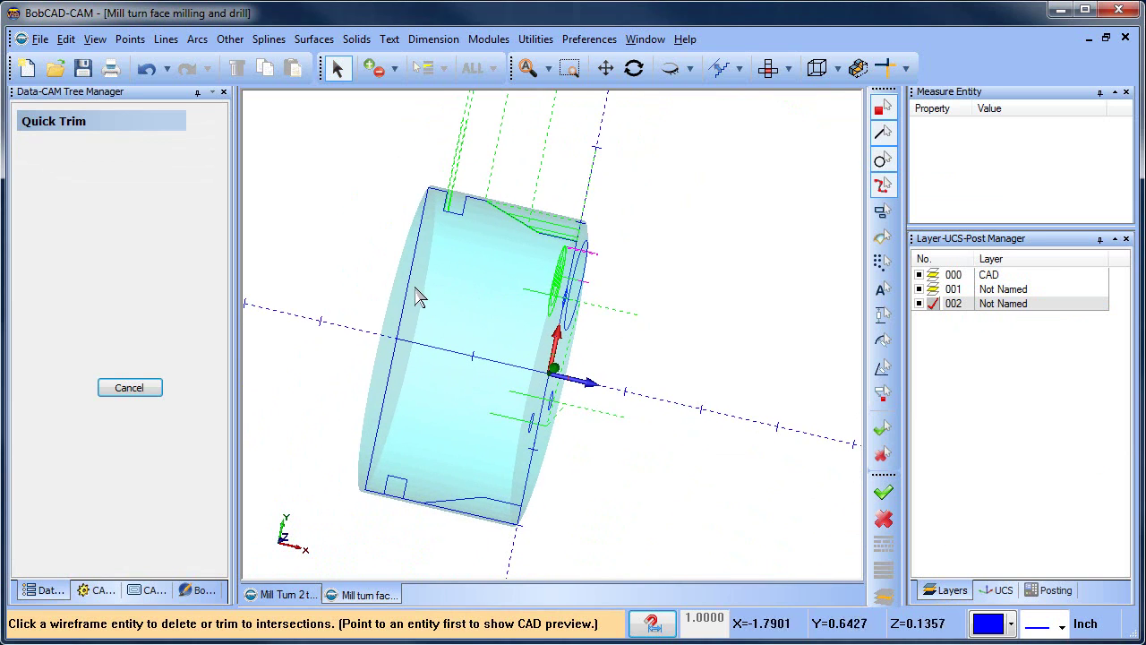
{"action": "right_click", "coordinate": [311, 183]}
{"action": "left_click", "coordinate": [327, 209]}
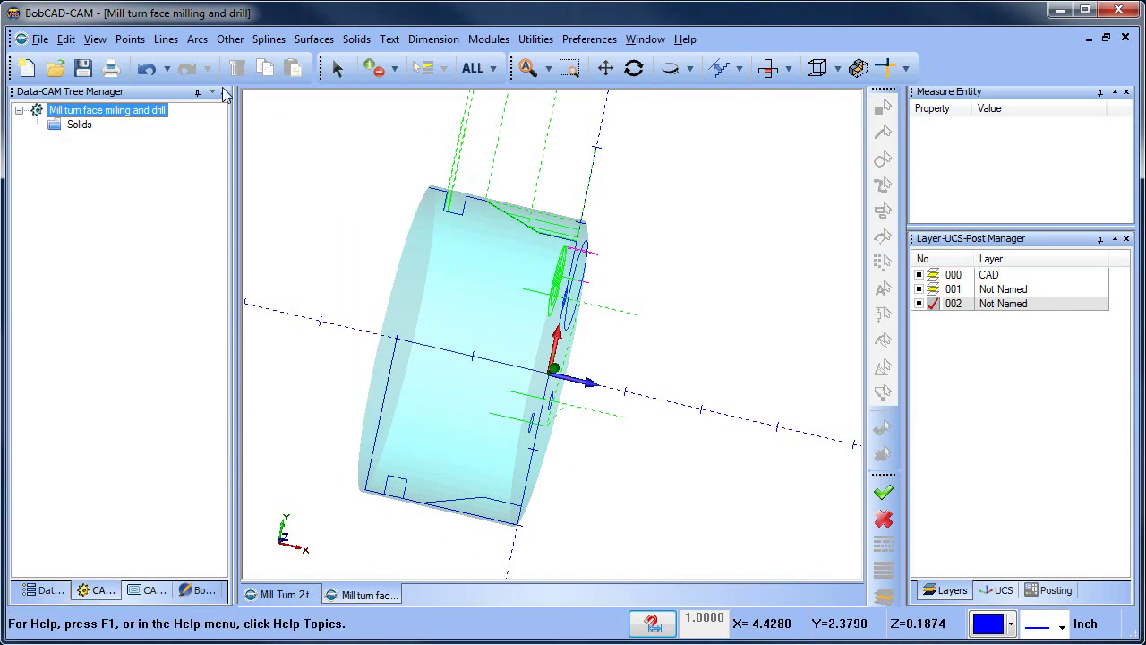
- Revolve the upper turned profile chain 360 degrees about the part's centreline as a surface
{"action": "left_click", "coordinate": [268, 38]}
{"action": "mouse_move", "coordinate": [314, 39]}
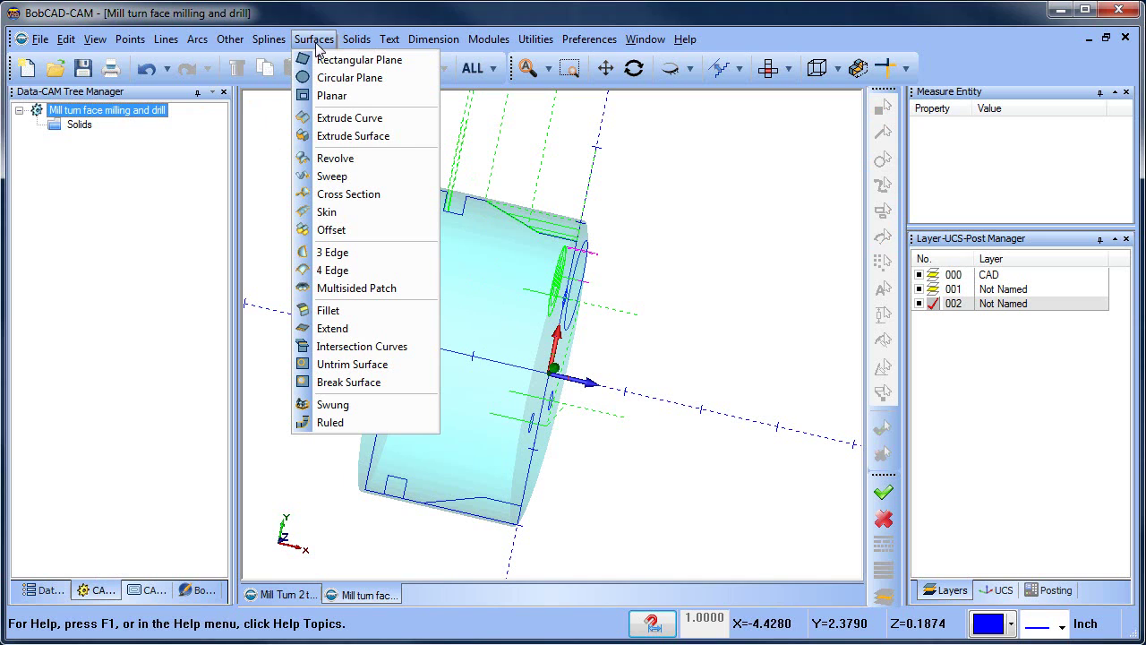
{"action": "left_click", "coordinate": [382, 160]}
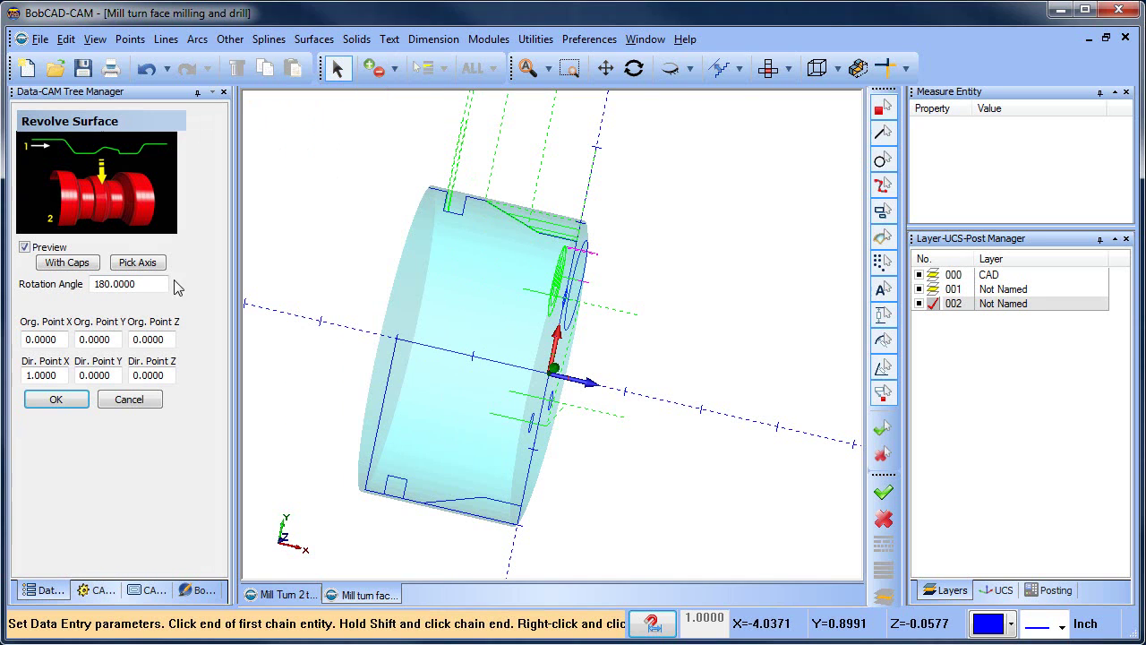
{"action": "left_click", "coordinate": [141, 263]}
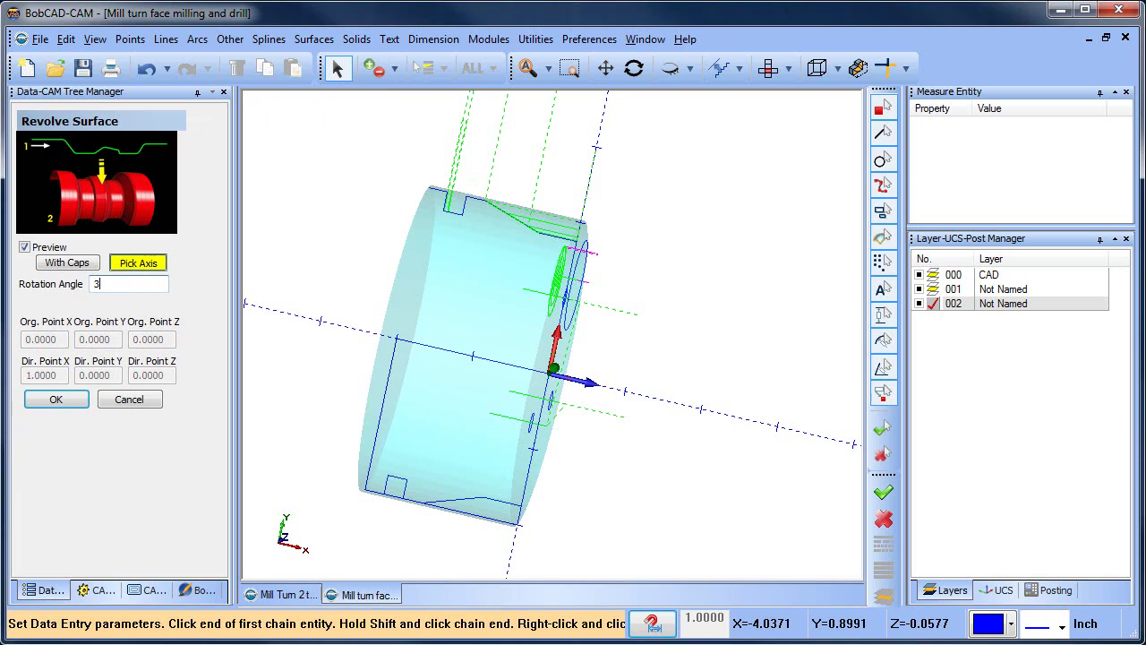
{"action": "key", "text": "Return"}
{"action": "left_click", "coordinate": [556, 242]}
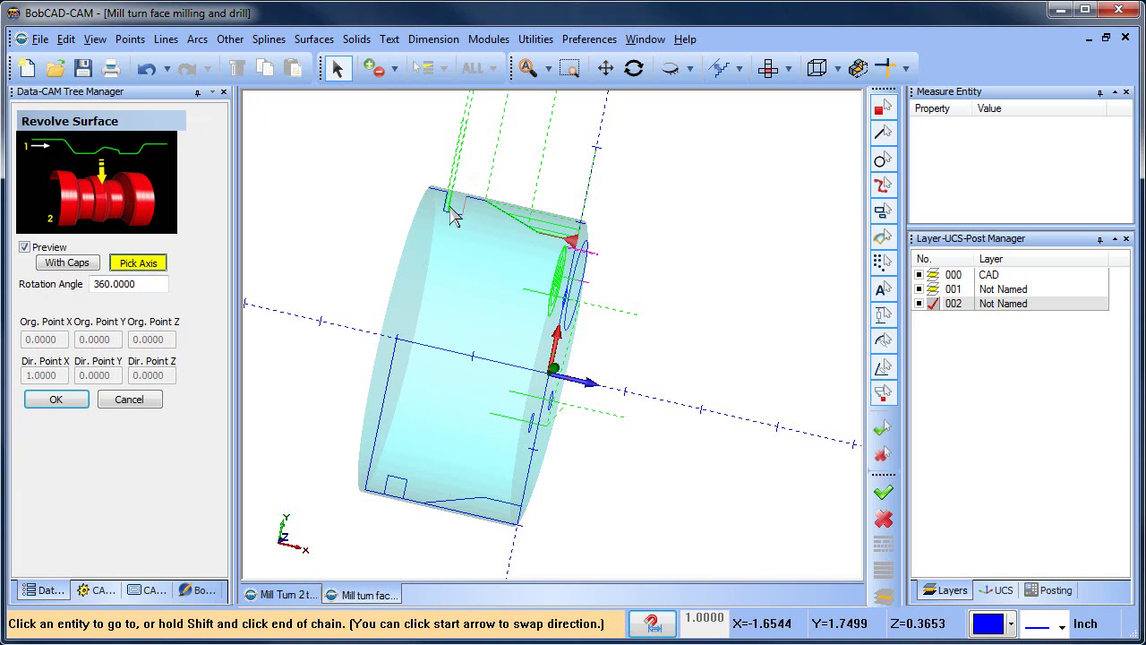
{"action": "left_click", "coordinate": [438, 195]}
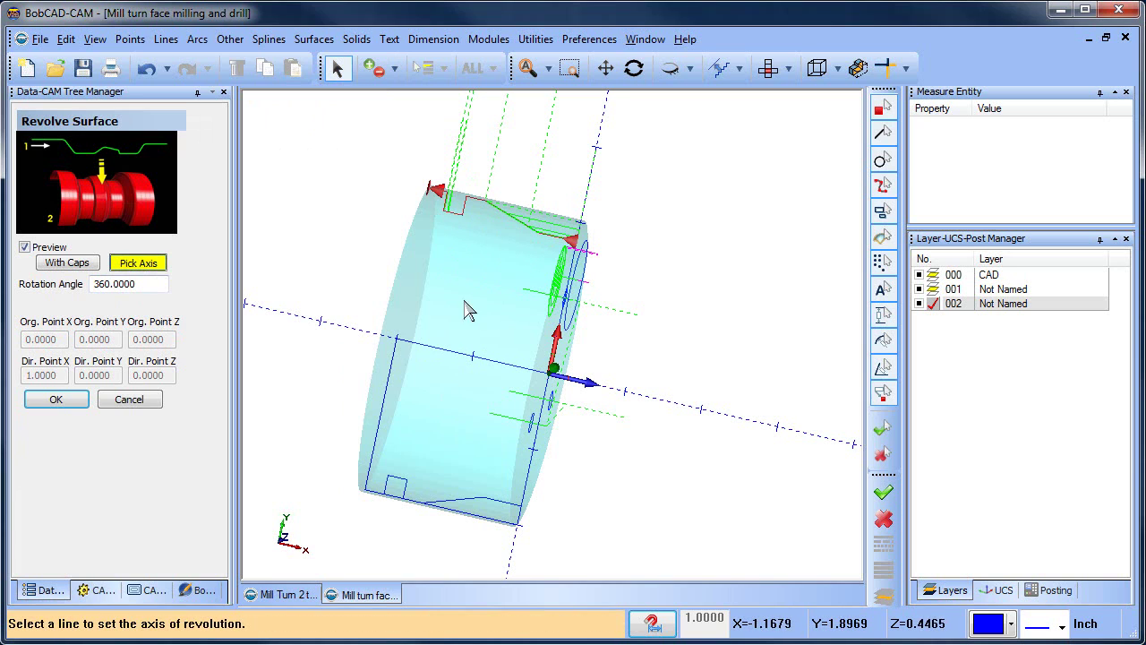
{"action": "left_click", "coordinate": [450, 361]}
{"action": "left_click", "coordinate": [57, 400]}
- Hide layer 000 (CAD) and layer 001
{"action": "middle_click_drag", "start_coordinate": [502, 341], "coordinate": [587, 344]}
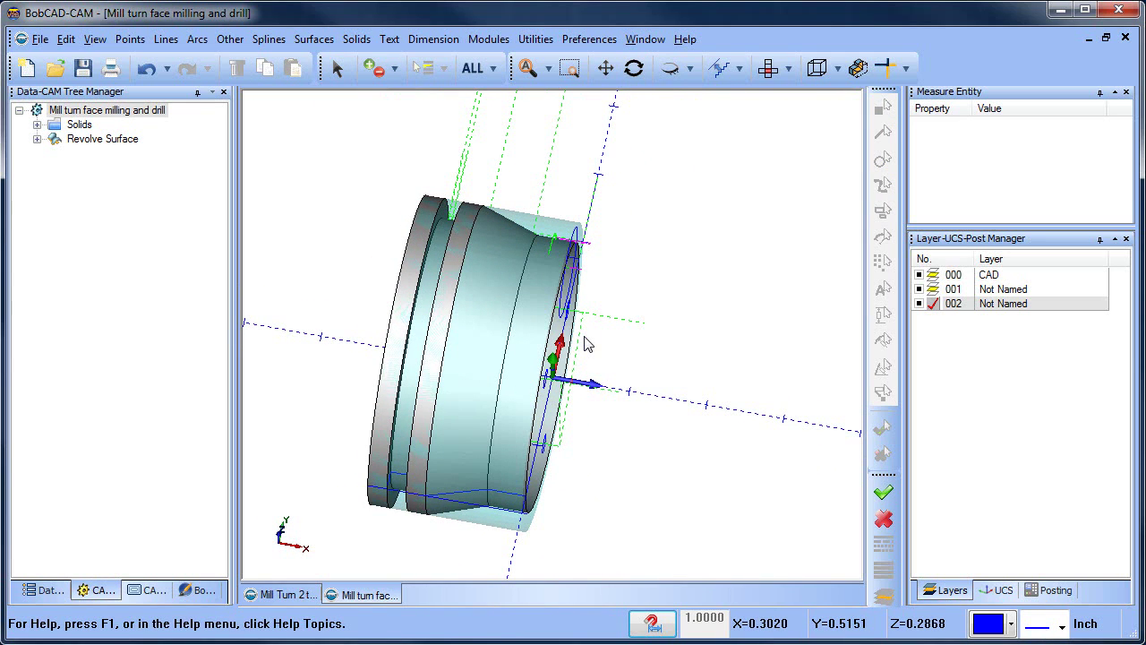
{"action": "middle_click_drag", "start_coordinate": [573, 327], "coordinate": [678, 336]}
{"action": "left_click", "coordinate": [920, 275]}
{"action": "left_click", "coordinate": [920, 290]}
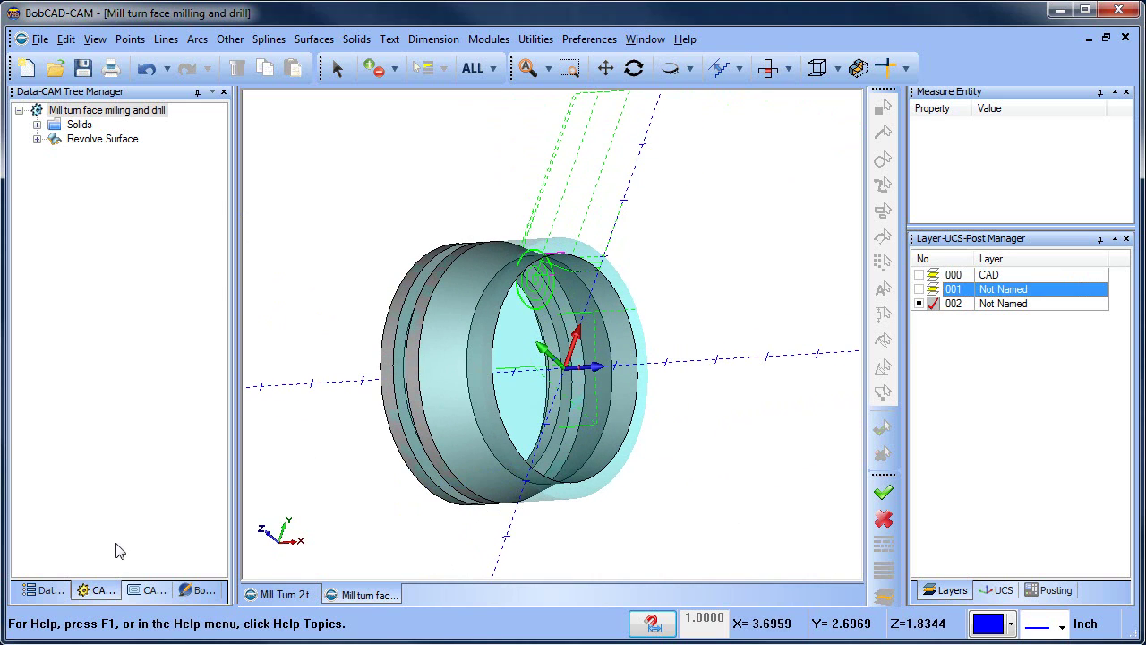
- Blank all toolpaths of Machine Setup - 1 and hide the stock
{"action": "left_click", "coordinate": [146, 591]}
{"action": "right_click", "coordinate": [107, 226]}
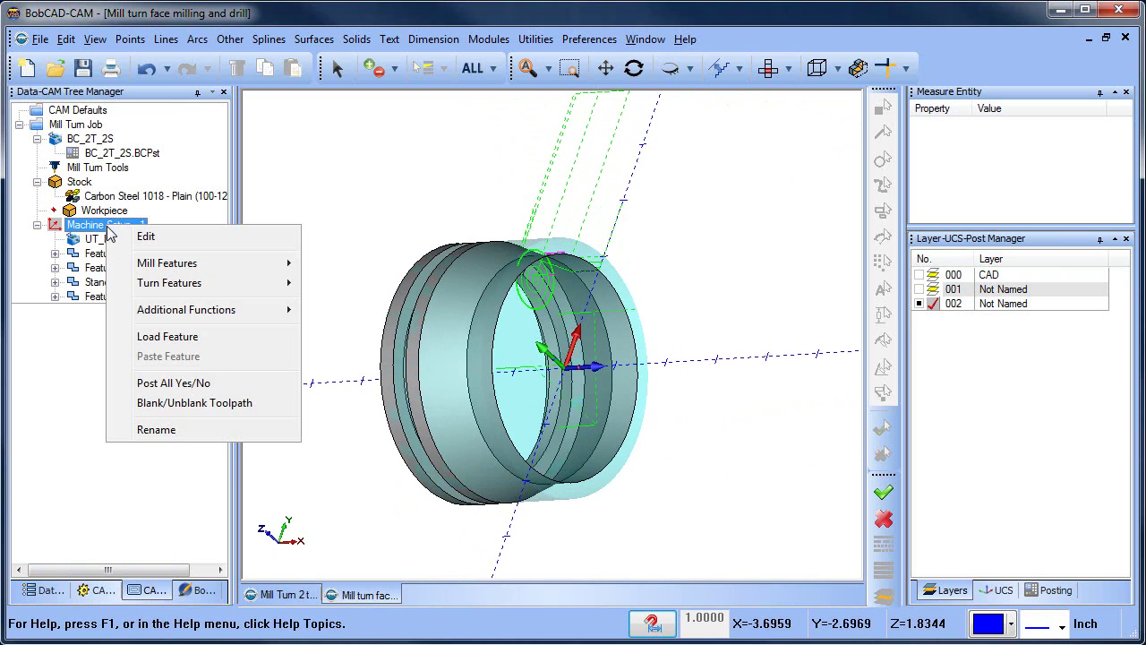
{"action": "left_click", "coordinate": [197, 405]}
{"action": "middle_click_drag", "start_coordinate": [504, 362], "coordinate": [561, 376]}
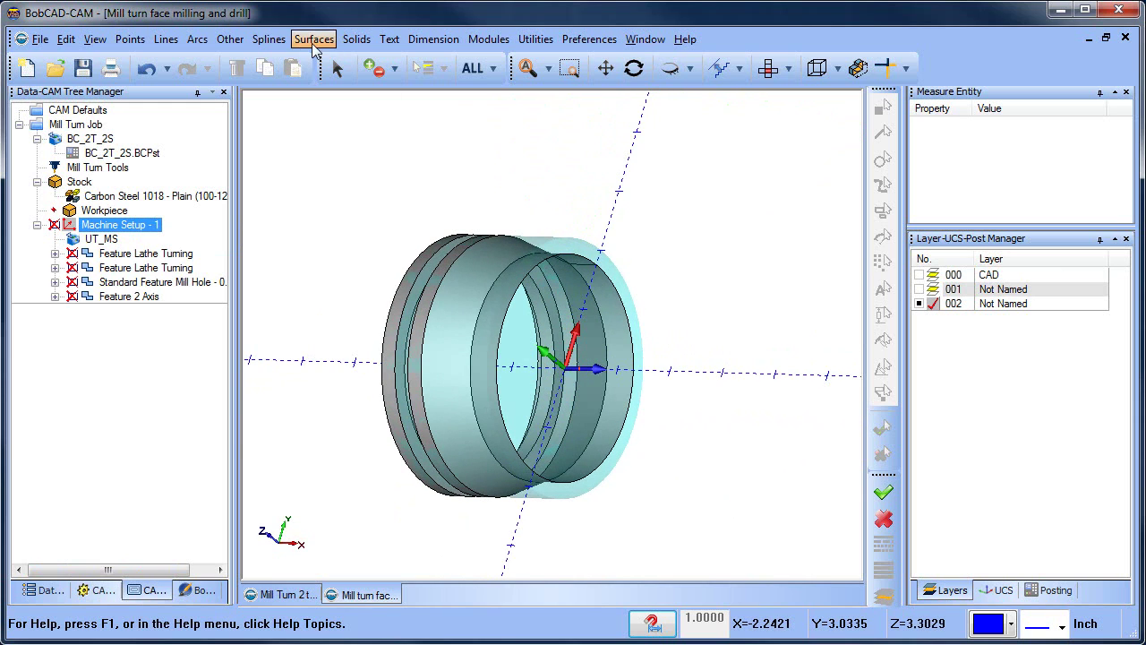
{"action": "right_click", "coordinate": [90, 181]}
{"action": "left_click", "coordinate": [117, 257]}
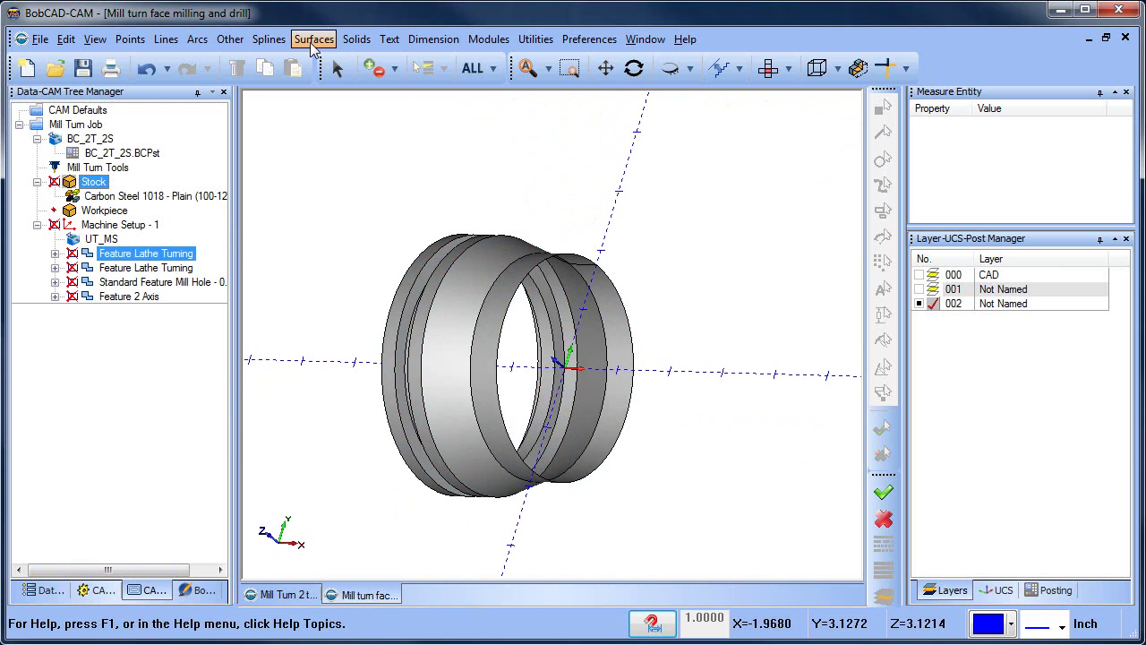
- Try to create a planar surface from the edges of the revolved surface's open ends
{"action": "left_click", "coordinate": [312, 41]}
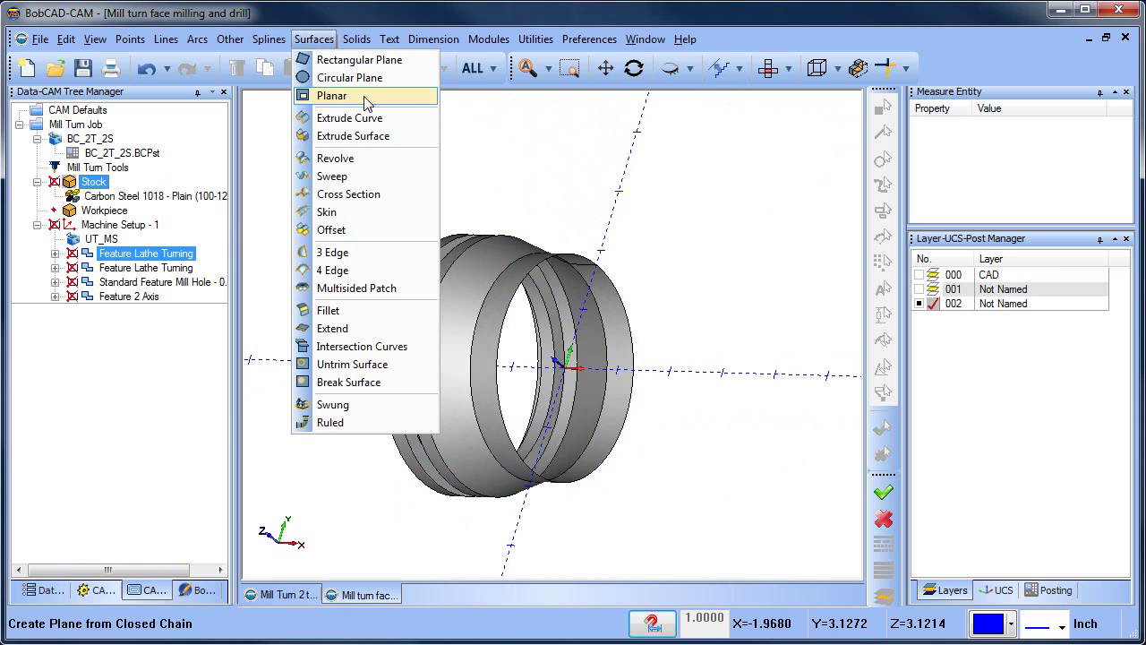
{"action": "left_click", "coordinate": [366, 97]}
{"action": "left_click", "coordinate": [559, 254]}
{"action": "middle_click_drag", "start_coordinate": [594, 225], "coordinate": [709, 297]}
{"action": "key", "text": "space"}
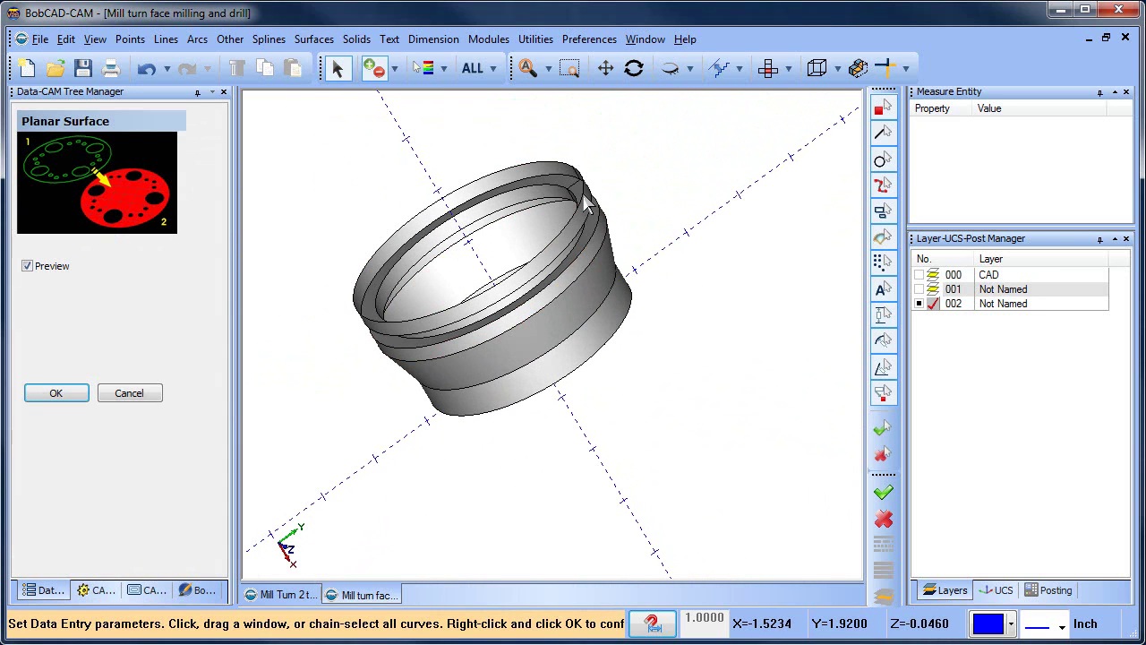
{"action": "left_click", "coordinate": [587, 204]}
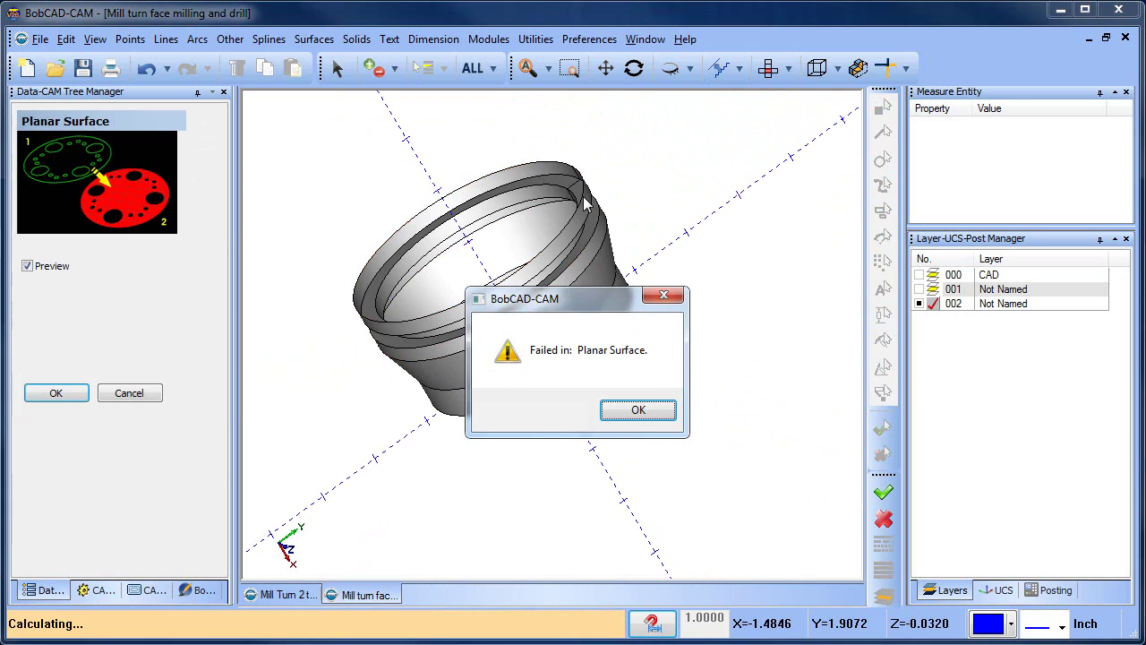
{"action": "left_click", "coordinate": [638, 409]}
- Cap both open ends of the revolved surface with planar surfaces
{"action": "middle_click_drag", "start_coordinate": [638, 409], "coordinate": [556, 251]}
{"action": "left_click", "coordinate": [557, 240]}
{"action": "right_click", "coordinate": [613, 170]}
{"action": "right_click", "coordinate": [615, 170]}
{"action": "middle_click_drag", "start_coordinate": [726, 193], "coordinate": [562, 342]}
{"action": "right_click", "coordinate": [632, 185]}
{"action": "left_click", "coordinate": [661, 201]}
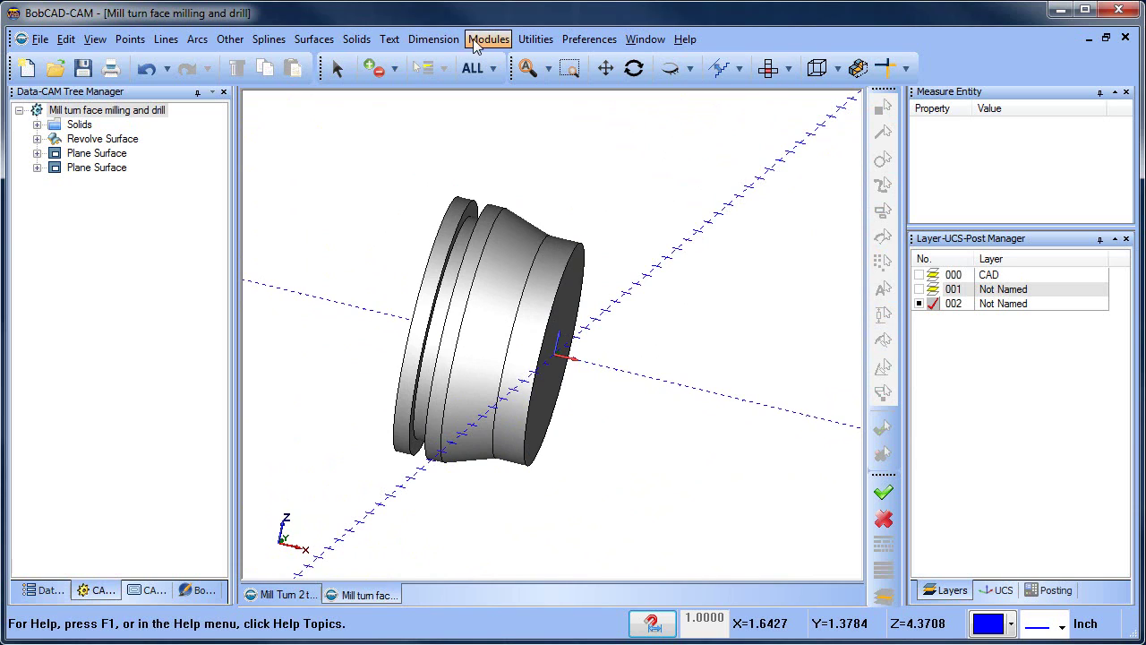
{"action": "left_click", "coordinate": [356, 41]}
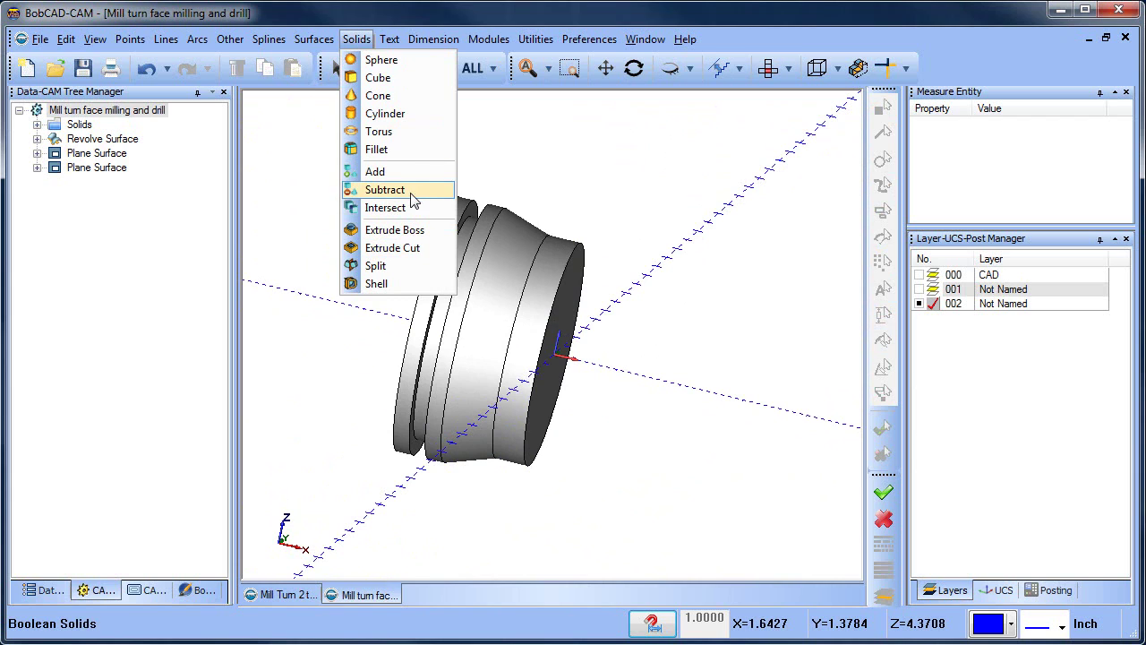
{"action": "left_click", "coordinate": [415, 172]}
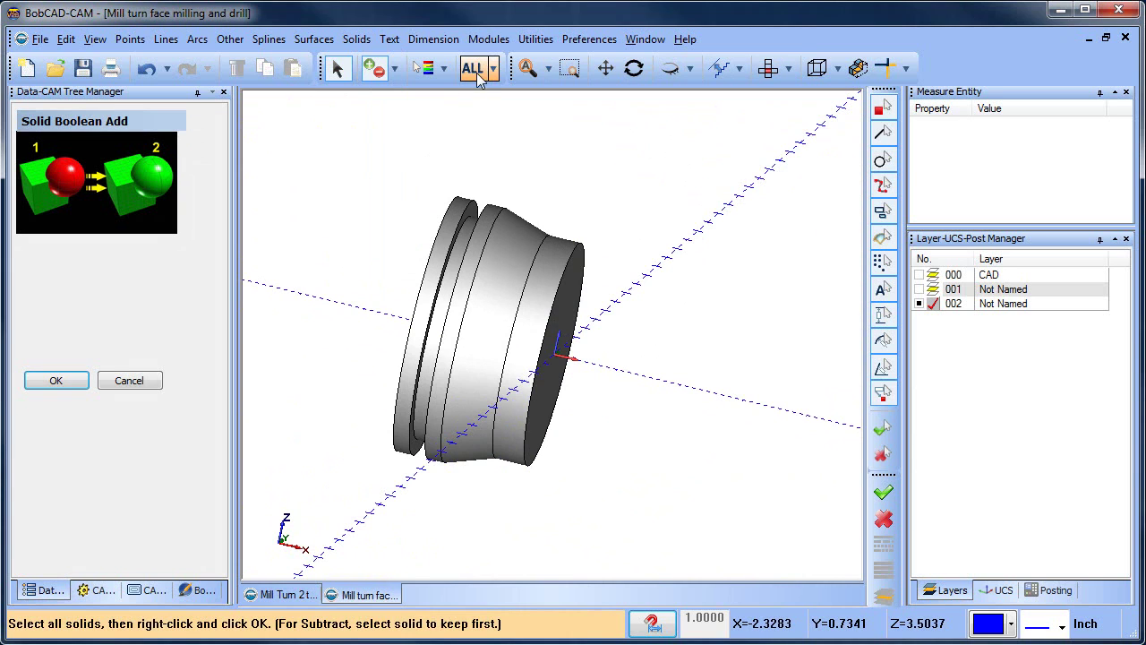
{"action": "left_click", "coordinate": [485, 253]}
- Stitch the revolved surface and both end planes into one solid
{"action": "left_click", "coordinate": [536, 39]}
{"action": "mouse_move", "coordinate": [625, 196]}
{"action": "mouse_move", "coordinate": [563, 207]}
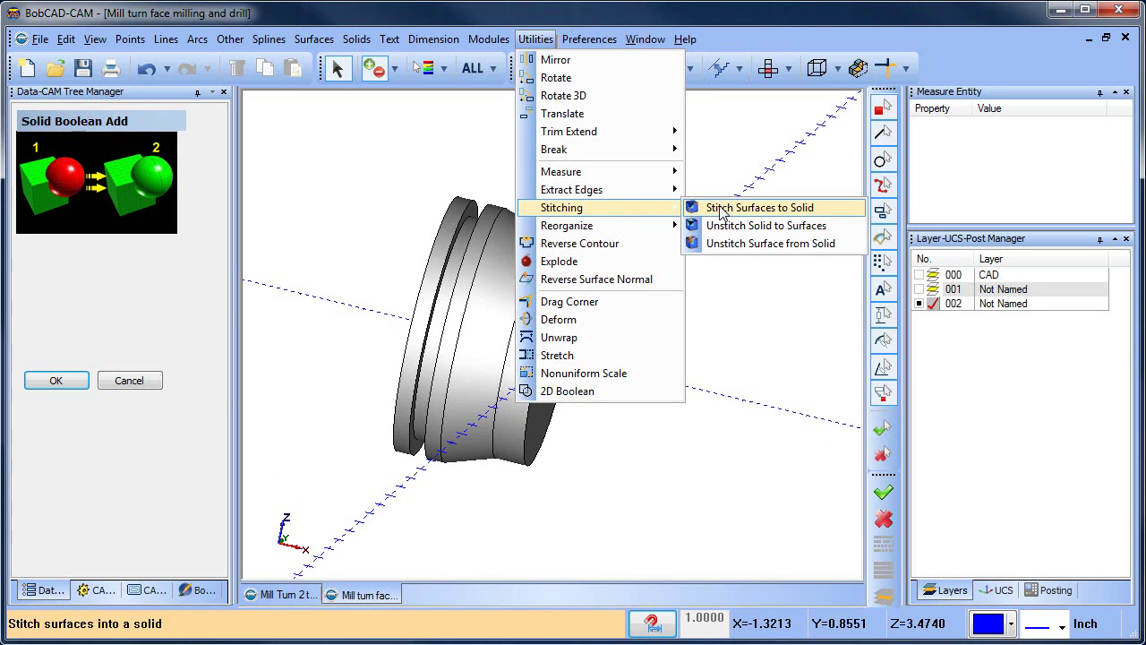
{"action": "left_click", "coordinate": [739, 212]}
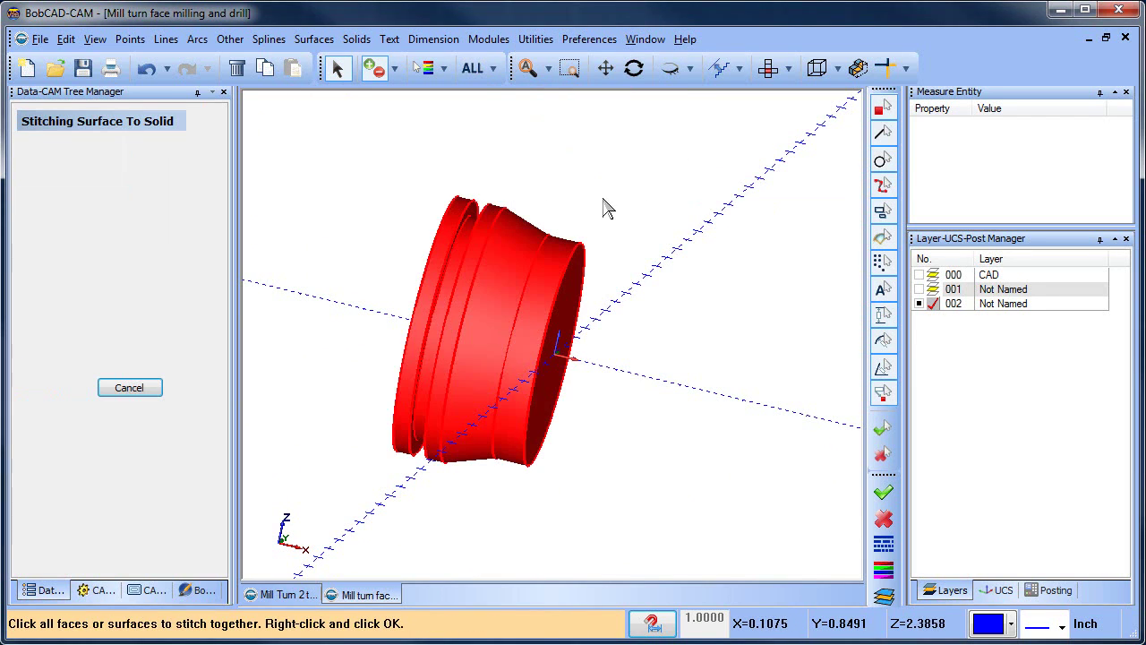
{"action": "right_click", "coordinate": [637, 183]}
{"action": "left_click", "coordinate": [683, 211]}
- In a flat wireframe view, free-sketch a 1.75 by 1.5 inch rectangle with 0.25 corner radius over the part, using a 0.25 snap increment
{"action": "mouse_move", "coordinate": [629, 314]}
{"action": "middle_mouse_down"}
{"action": "mouse_move", "coordinate": [612, 336]}
{"action": "mouse_move", "coordinate": [532, 348]}
{"action": "mouse_move", "coordinate": [594, 350]}
{"action": "mouse_move", "coordinate": [597, 410]}
{"action": "mouse_move", "coordinate": [594, 335]}
{"action": "mouse_move", "coordinate": [618, 304]}
{"action": "middle_mouse_up"}
{"action": "left_click", "coordinate": [770, 69]}
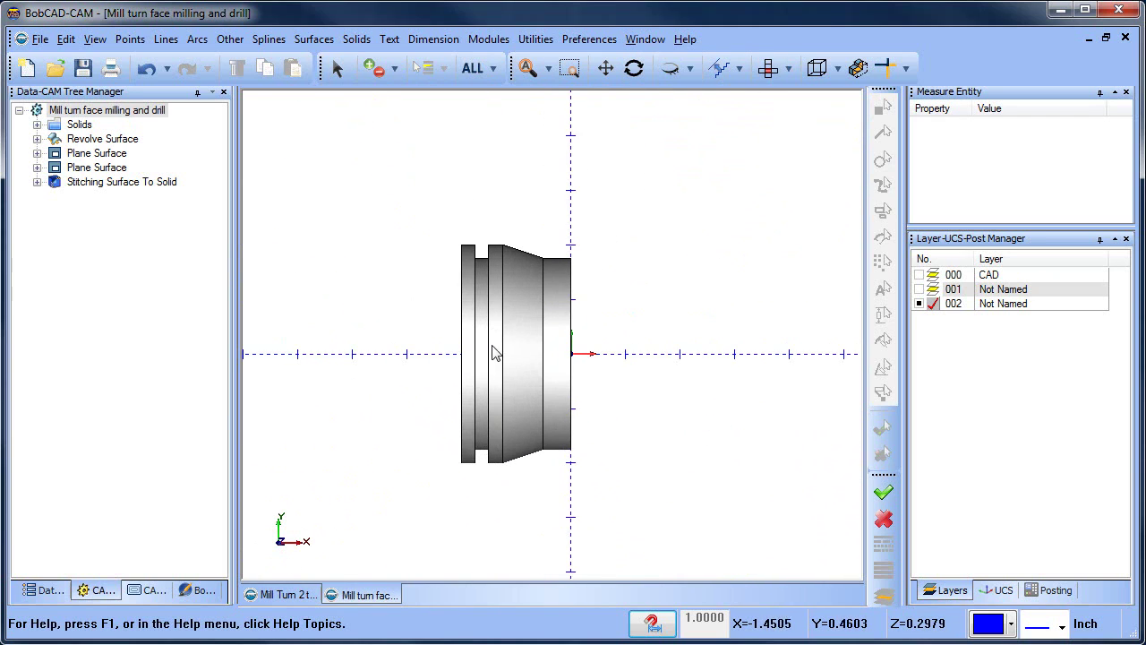
{"action": "left_click", "coordinate": [224, 39]}
{"action": "left_click", "coordinate": [251, 56]}
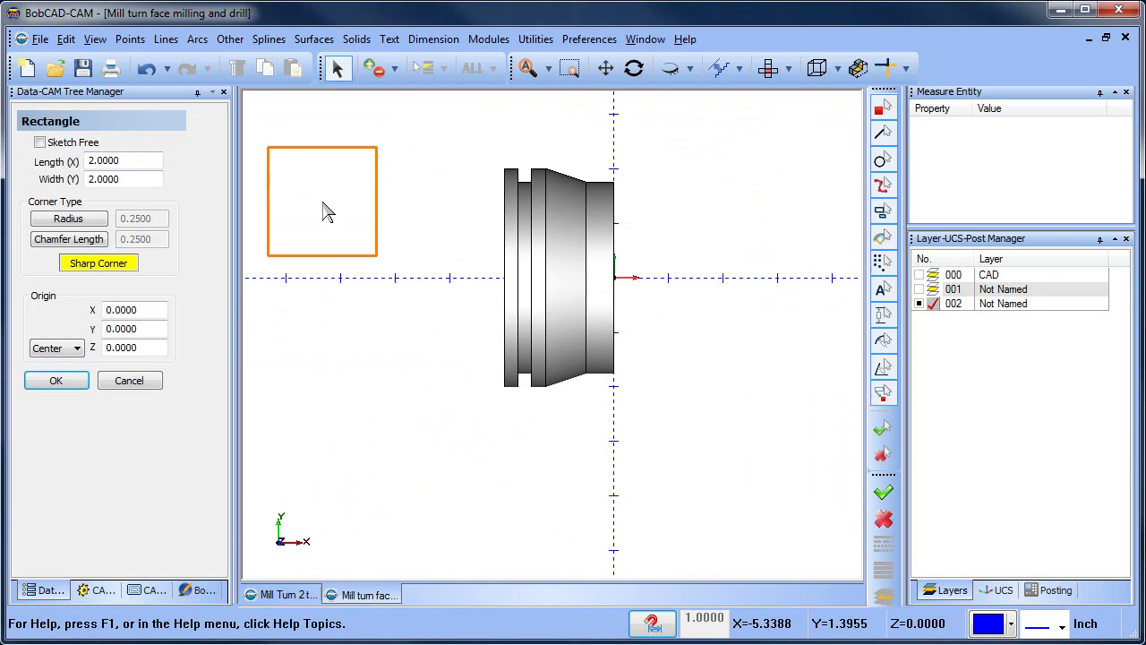
{"action": "left_click", "coordinate": [40, 143]}
{"action": "left_click", "coordinate": [69, 219]}
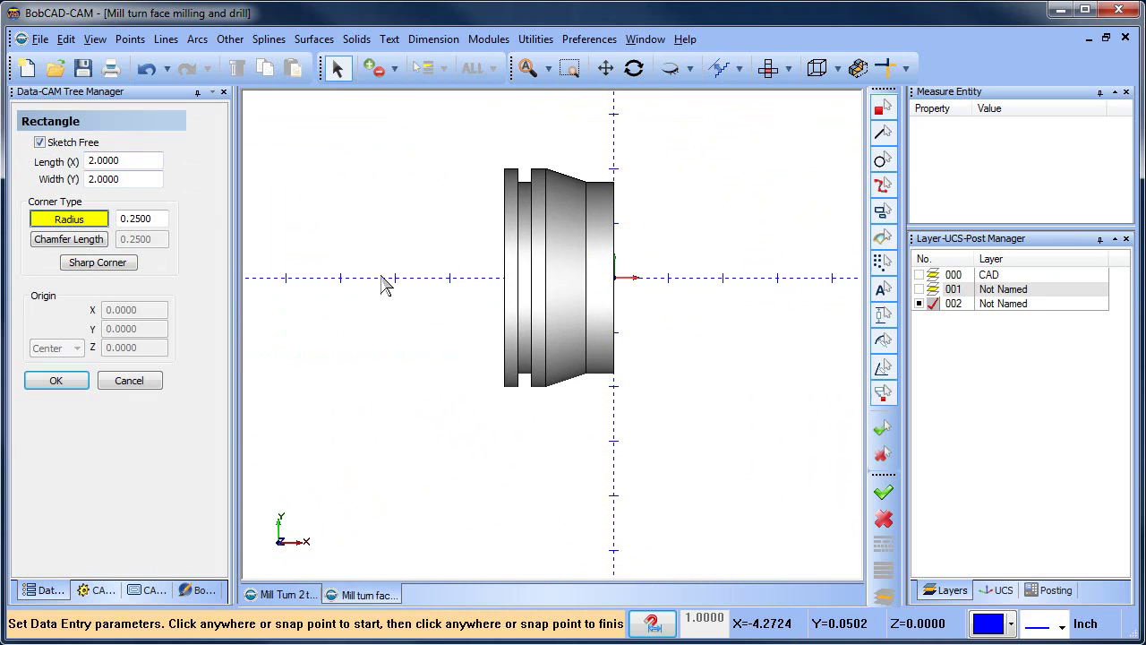
{"action": "key", "text": "ctrl+w"}
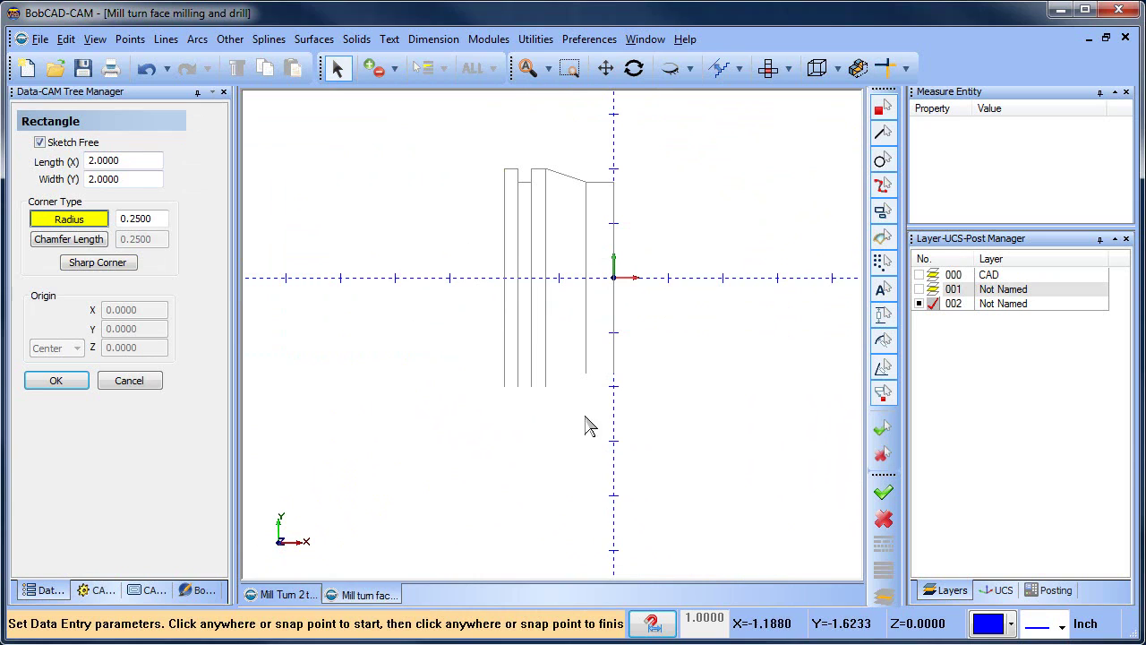
{"action": "left_click", "coordinate": [704, 618]}
{"action": "key", "text": "BackSpace"}
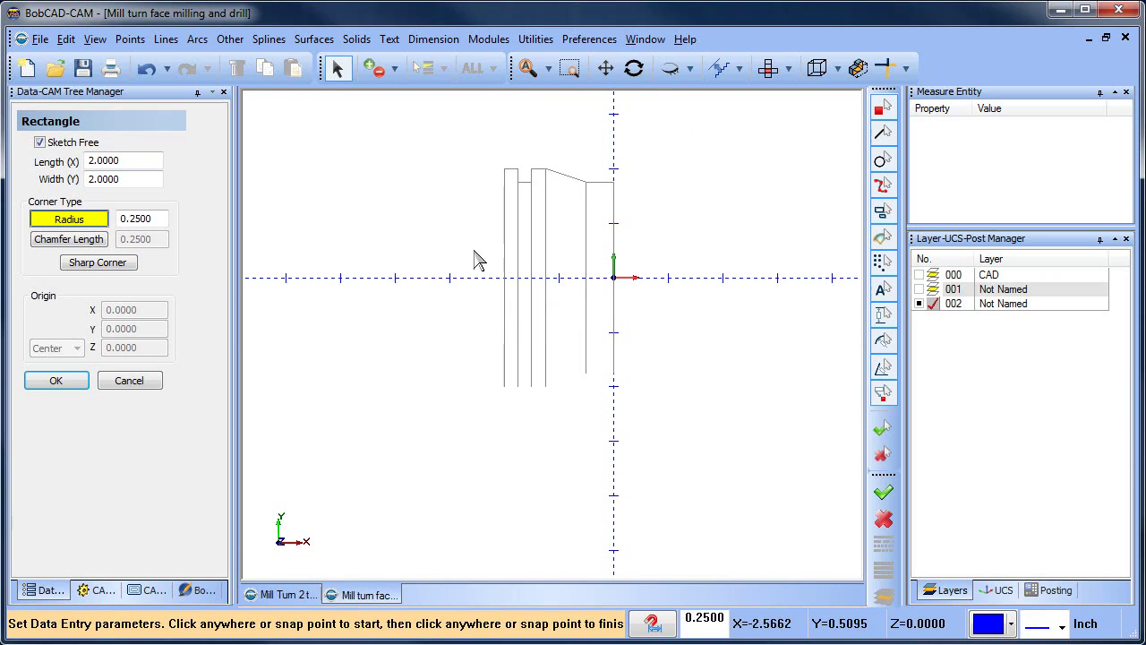
{"action": "left_click", "coordinate": [477, 260]}
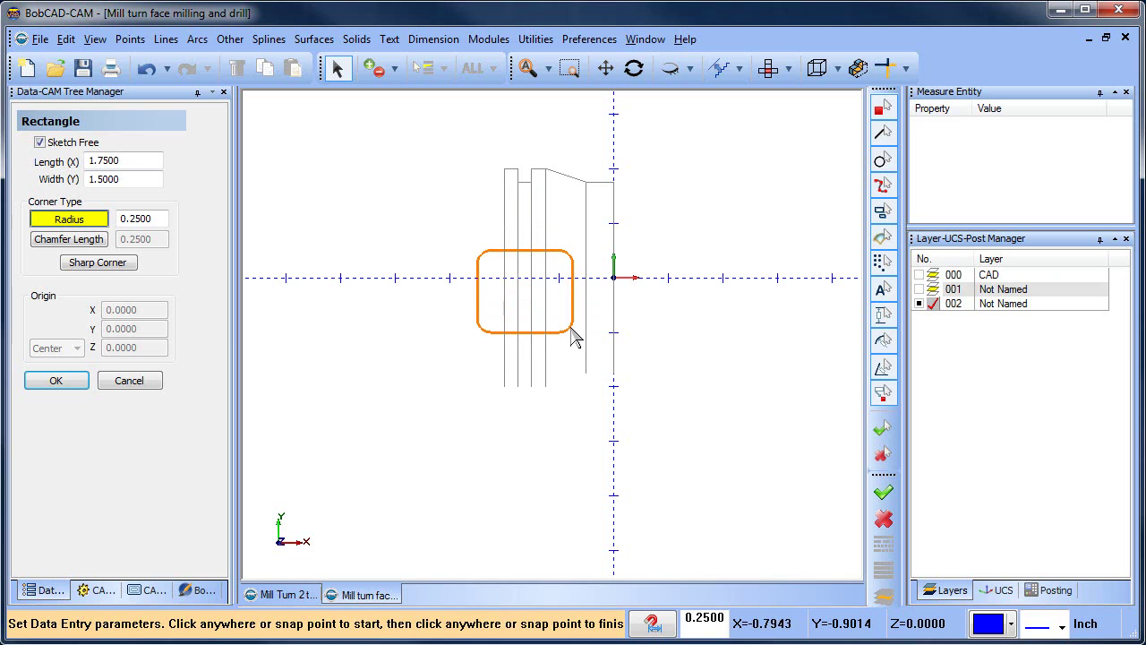
{"action": "left_click", "coordinate": [571, 329]}
{"action": "middle_click_drag", "start_coordinate": [568, 442], "coordinate": [550, 406]}
{"action": "right_click", "coordinate": [337, 188]}
{"action": "left_click", "coordinate": [378, 217]}
- Translate the rounded rectangle by X -0.125 and Z 1.5 inches
{"action": "left_click", "coordinate": [536, 38]}
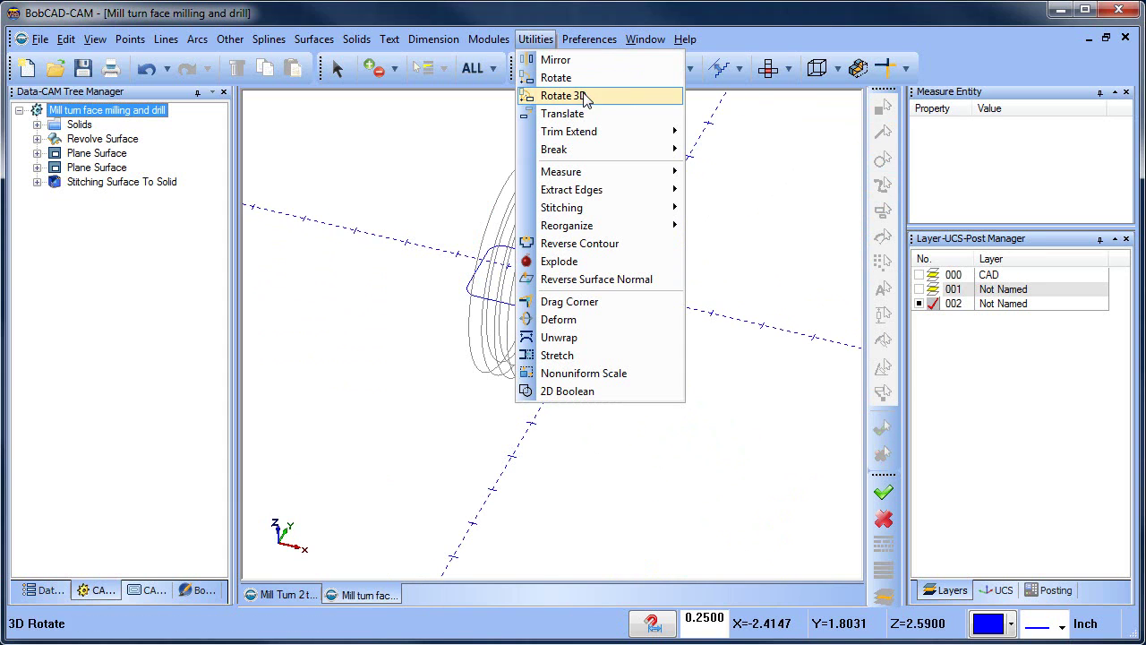
{"action": "left_click", "coordinate": [563, 113]}
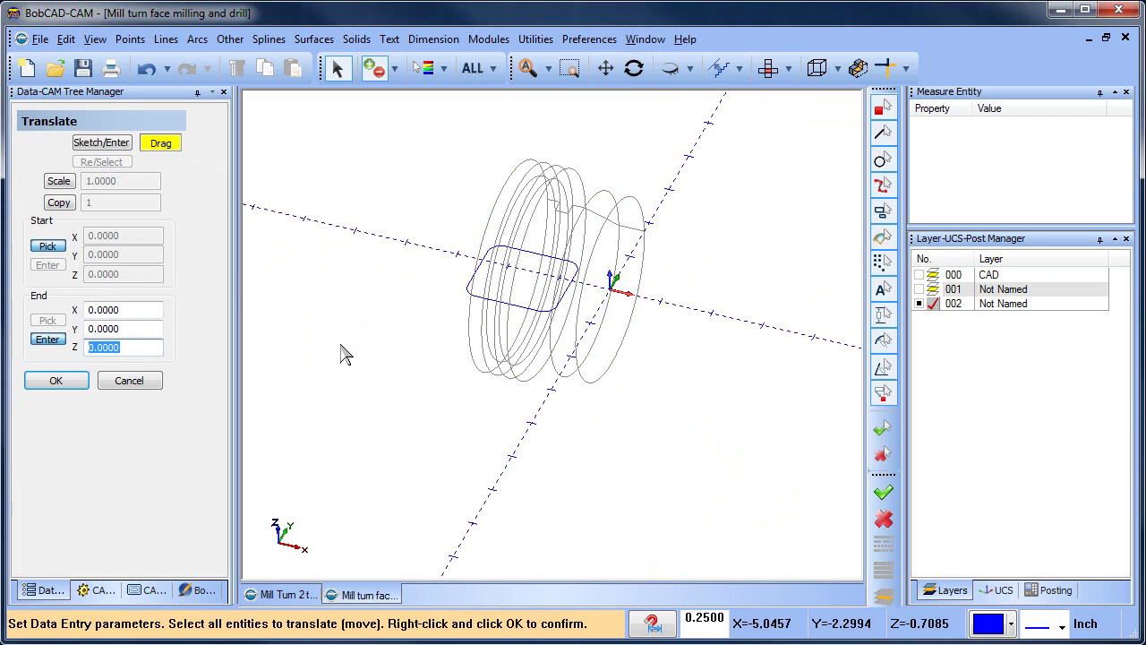
{"action": "left_click", "coordinate": [481, 296], "text": "shift"}
{"action": "key", "text": "space"}
{"action": "mouse_move", "coordinate": [519, 199]}
{"action": "left_mouse_down"}
{"action": "mouse_move", "coordinate": [515, 181]}
{"action": "mouse_move", "coordinate": [515, 213]}
{"action": "left_mouse_up"}
{"action": "middle_click_drag", "start_coordinate": [575, 312], "coordinate": [596, 269]}
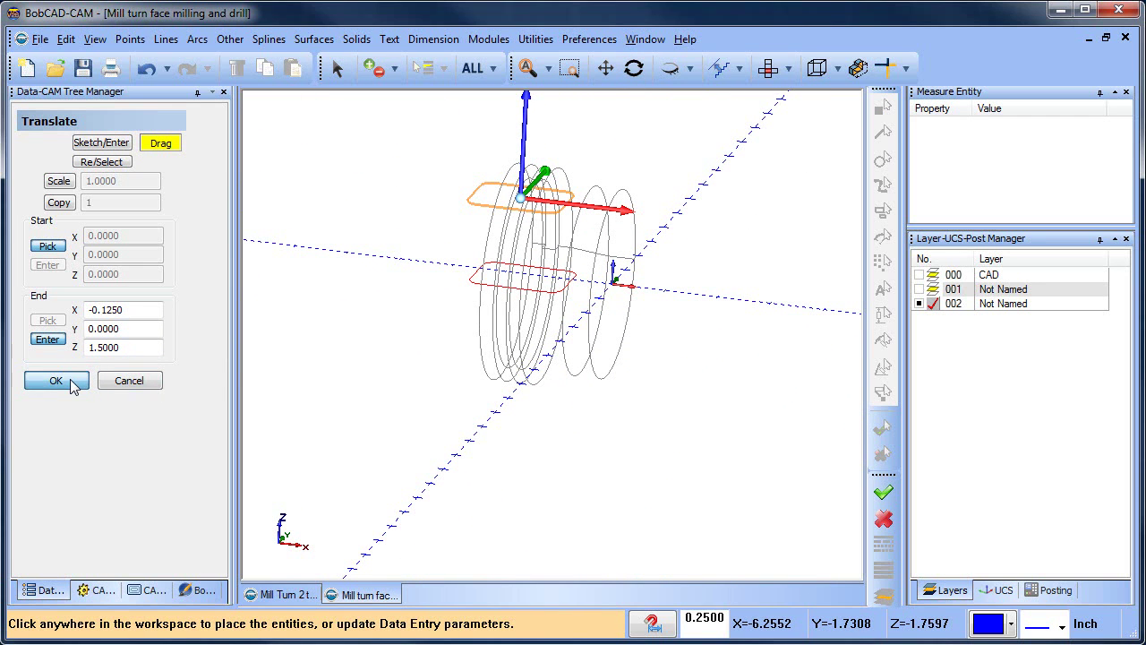
{"action": "left_click", "coordinate": [130, 379]}
- Extrude the raised rounded rectangle 1.25 inches along its normal with caps and check it from the top view
{"action": "left_click", "coordinate": [313, 38]}
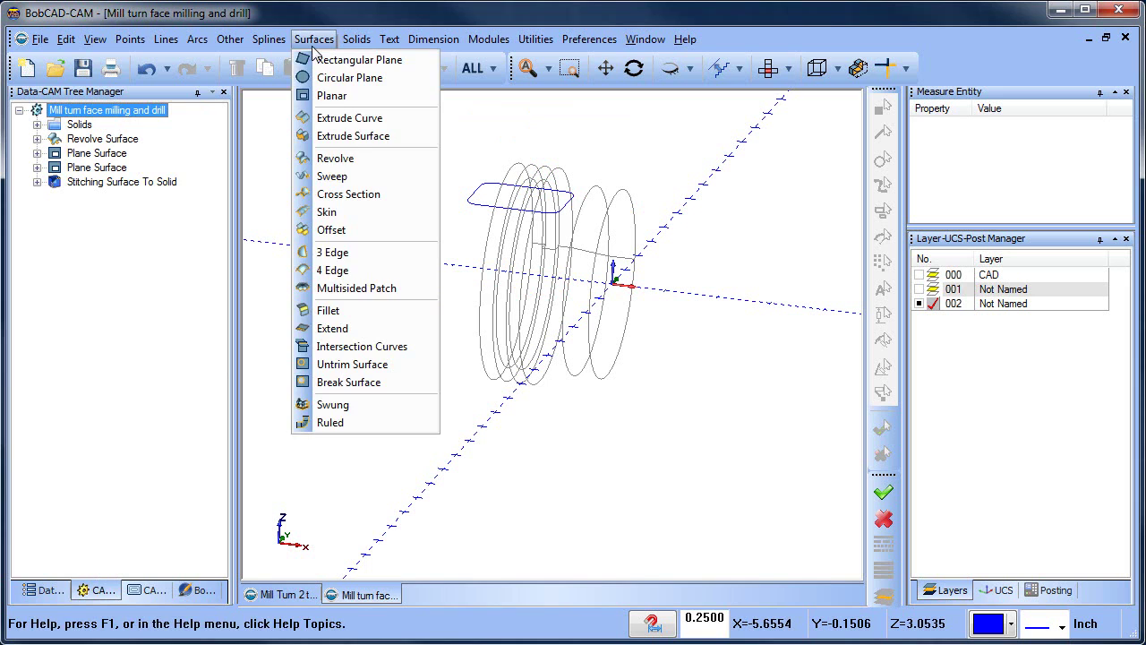
{"action": "left_click", "coordinate": [350, 118]}
{"action": "left_click", "coordinate": [501, 188]}
{"action": "middle_click_drag", "start_coordinate": [660, 289], "coordinate": [618, 313]}
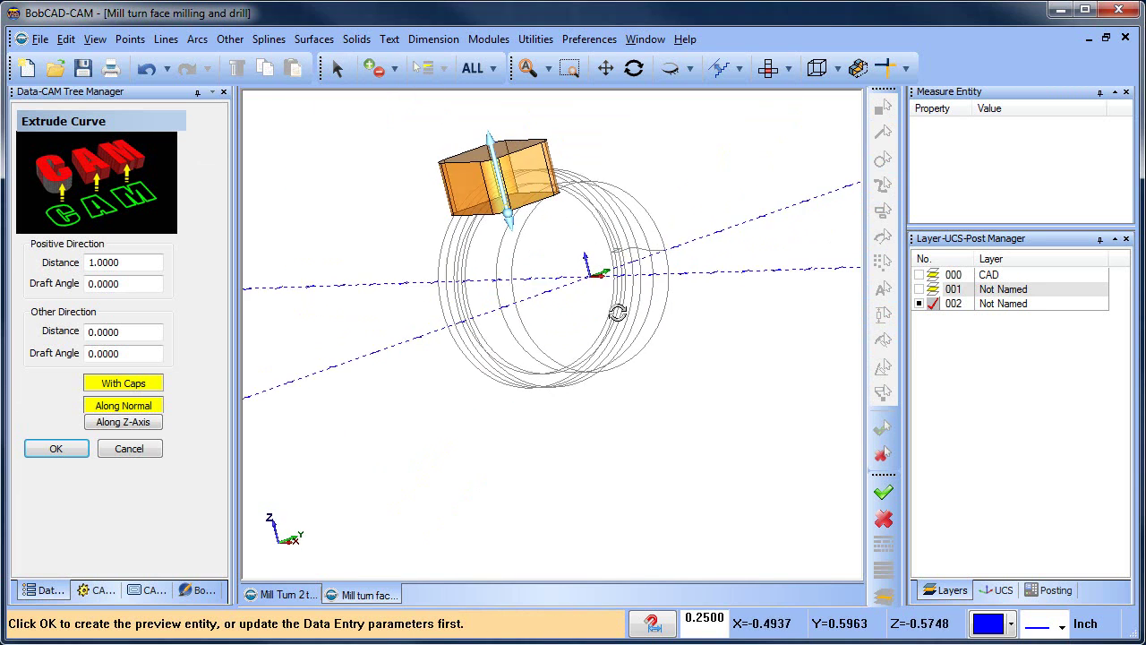
{"action": "left_click_drag", "start_coordinate": [502, 162], "coordinate": [493, 134]}
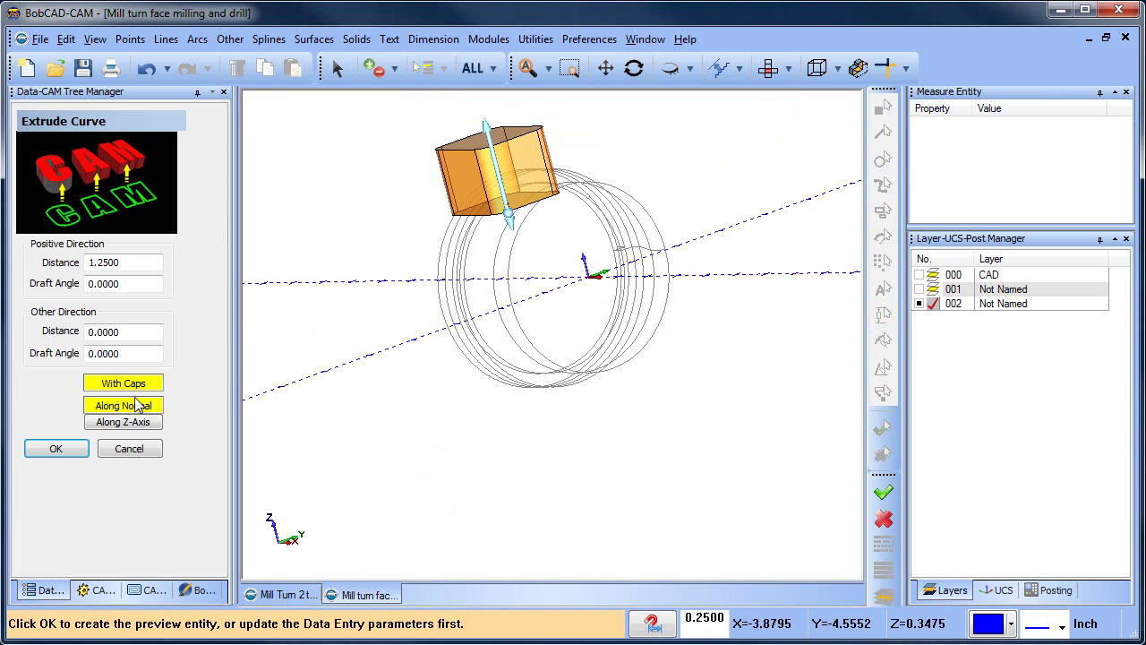
{"action": "key", "text": "Return"}
{"action": "mouse_move", "coordinate": [379, 440]}
{"action": "middle_mouse_down"}
{"action": "mouse_move", "coordinate": [502, 451]}
{"action": "mouse_move", "coordinate": [630, 220]}
{"action": "mouse_move", "coordinate": [671, 281]}
{"action": "mouse_move", "coordinate": [734, 266]}
{"action": "mouse_move", "coordinate": [667, 337]}
{"action": "mouse_move", "coordinate": [569, 380]}
{"action": "middle_mouse_up"}
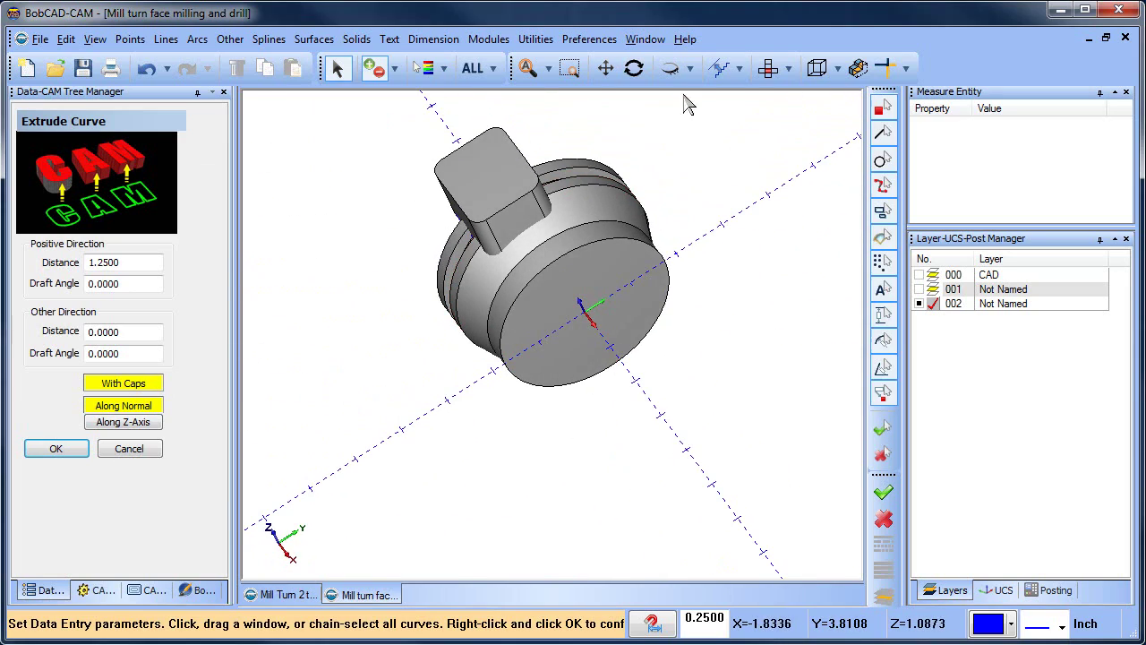
{"action": "left_click", "coordinate": [767, 71]}
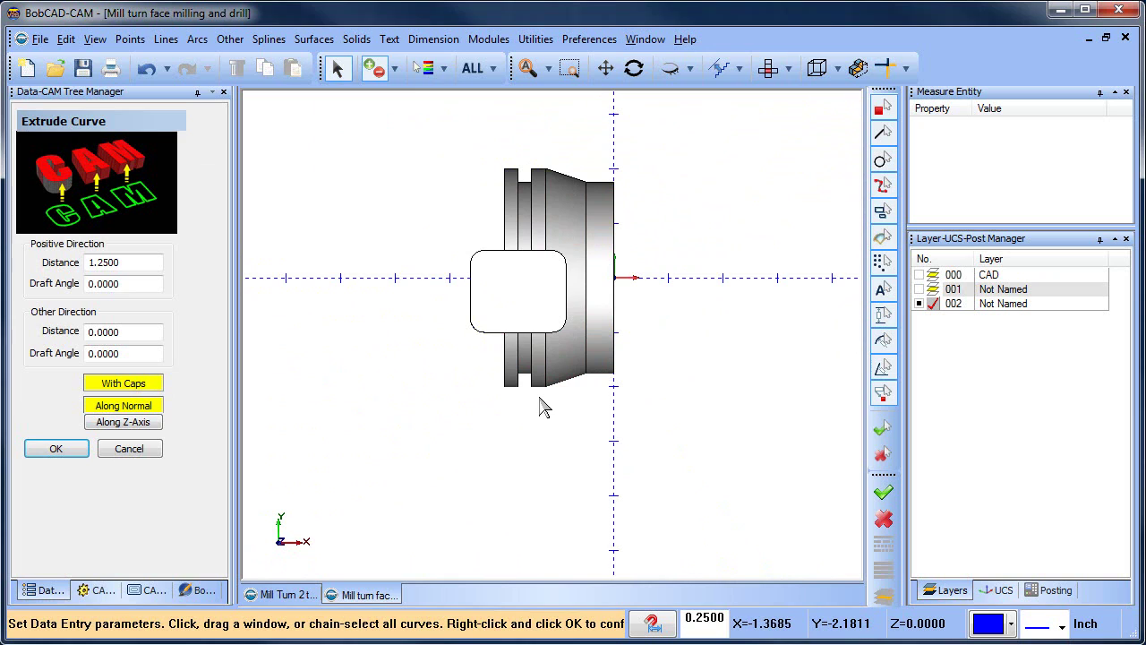
- Undo the extrusion and the last translation of the rounded rectangle, and show the part in wireframe
{"action": "left_click", "coordinate": [153, 71]}
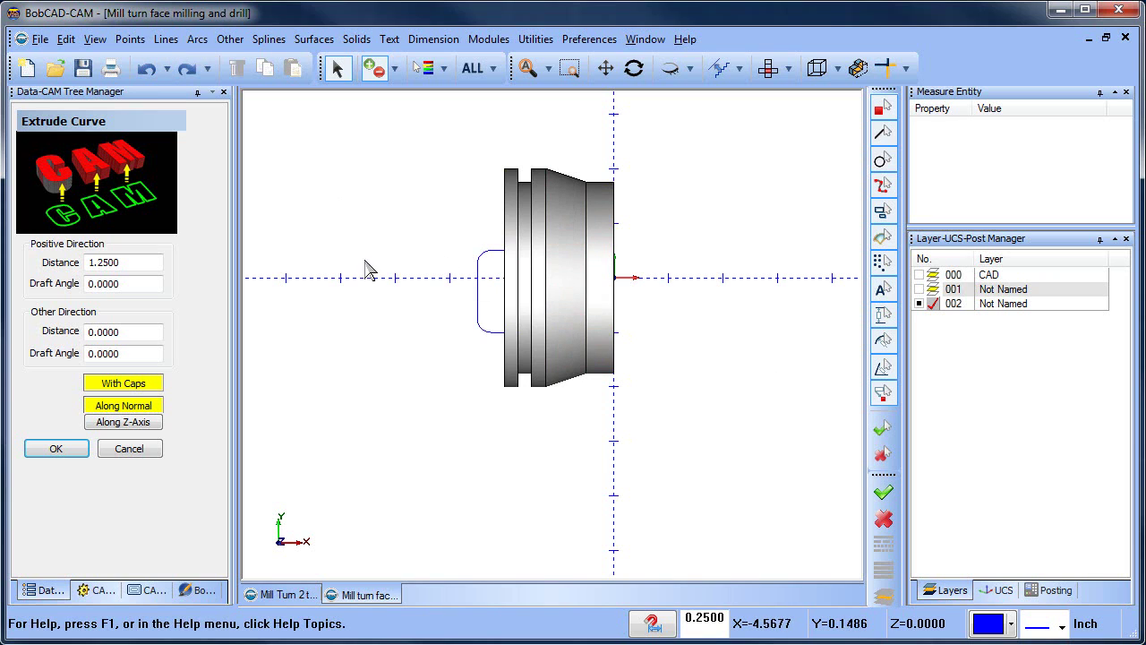
{"action": "scroll", "coordinate": [491, 302], "scroll_direction": "up", "scroll_amount": 3}
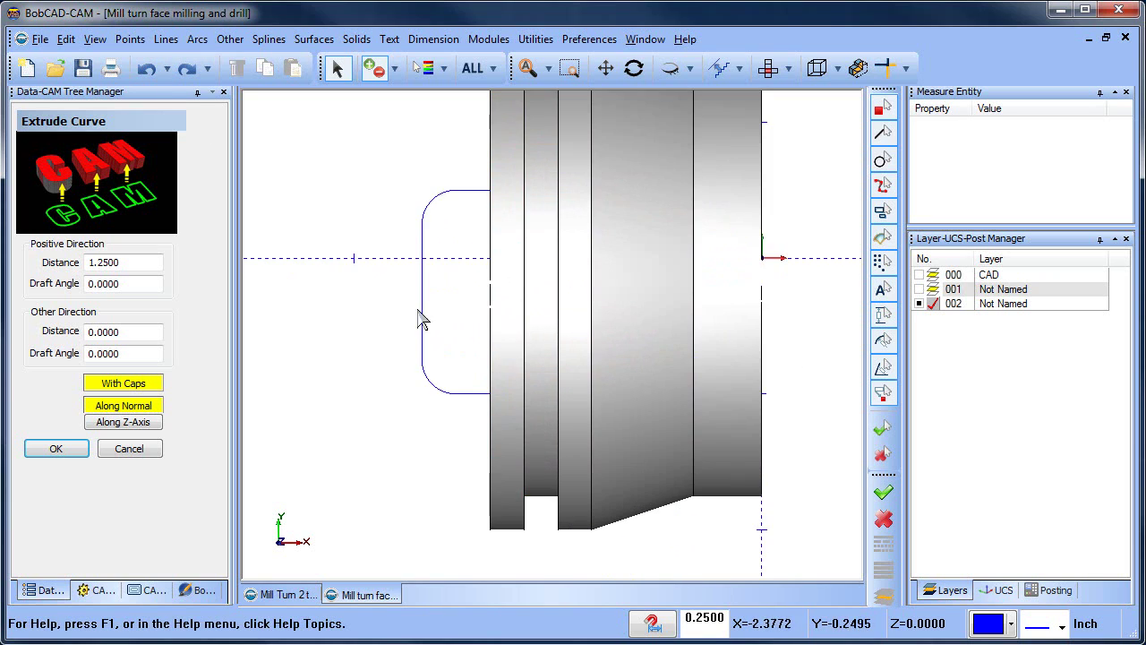
{"action": "scroll", "coordinate": [421, 273], "scroll_direction": "down", "scroll_amount": 3}
{"action": "key", "text": "ctrl+w"}
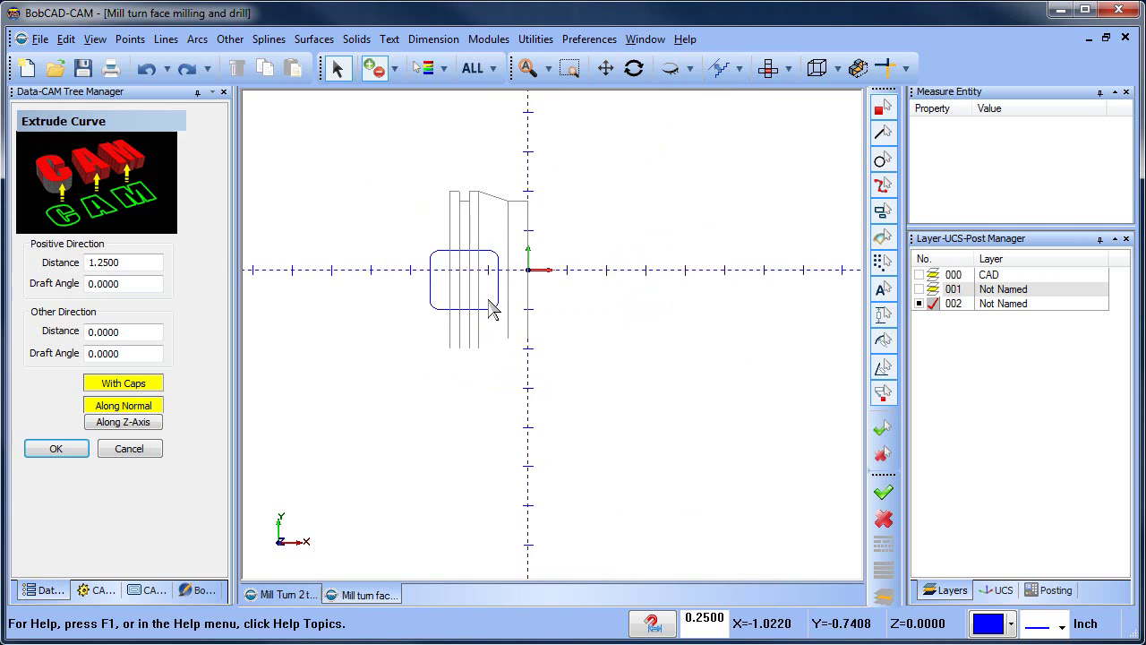
{"action": "right_click", "coordinate": [304, 186]}
{"action": "left_click", "coordinate": [331, 212]}
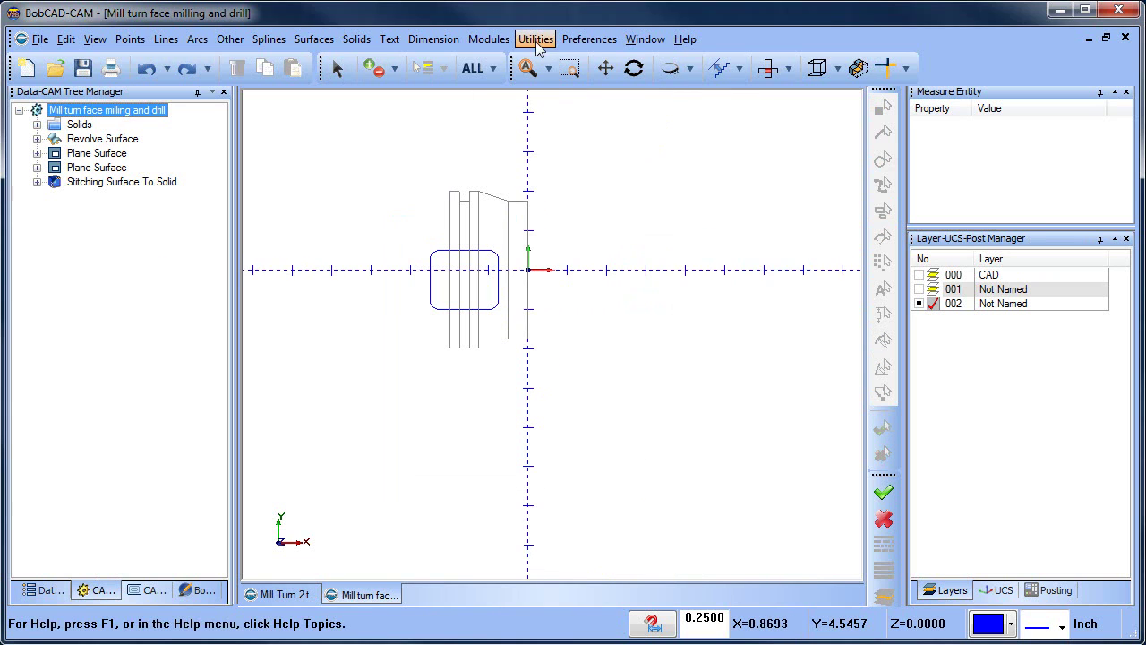
- Translate the rounded rectangle by X -0.125, Y 0.25 and Z 1.5 inches, centring it on the X axis
{"action": "left_click", "coordinate": [536, 39]}
{"action": "left_click", "coordinate": [574, 114]}
{"action": "left_click", "coordinate": [435, 284]}
{"action": "right_click", "coordinate": [379, 263]}
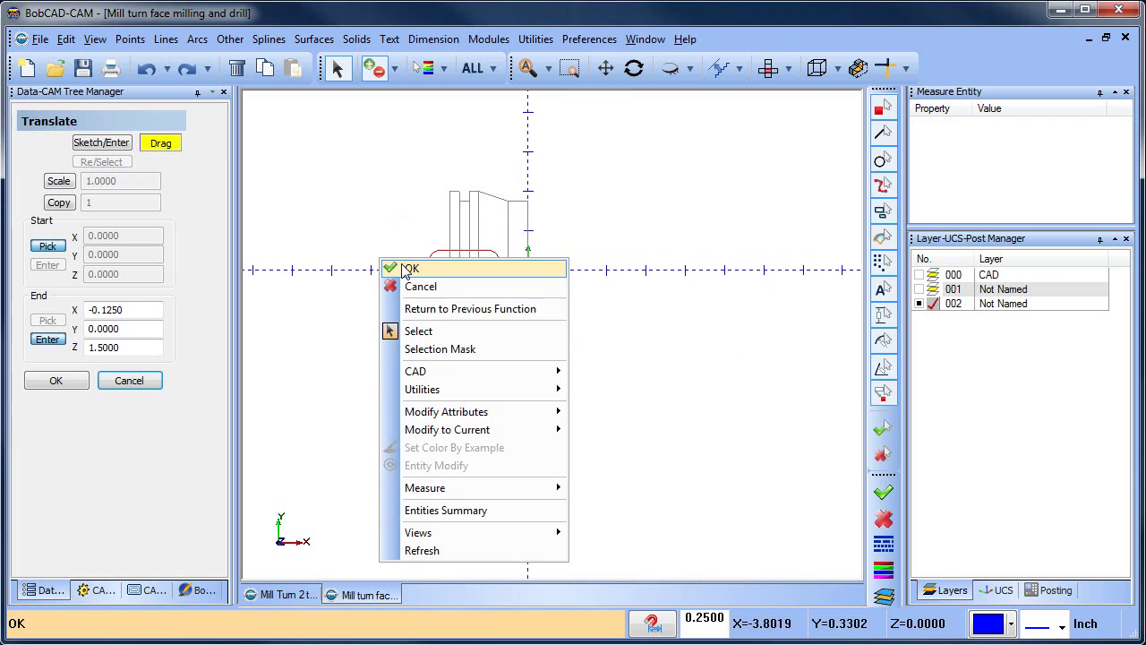
{"action": "left_click", "coordinate": [394, 264]}
{"action": "scroll", "coordinate": [426, 280], "scroll_direction": "up", "scroll_amount": 2}
{"action": "left_click_drag", "start_coordinate": [506, 179], "coordinate": [499, 268]}
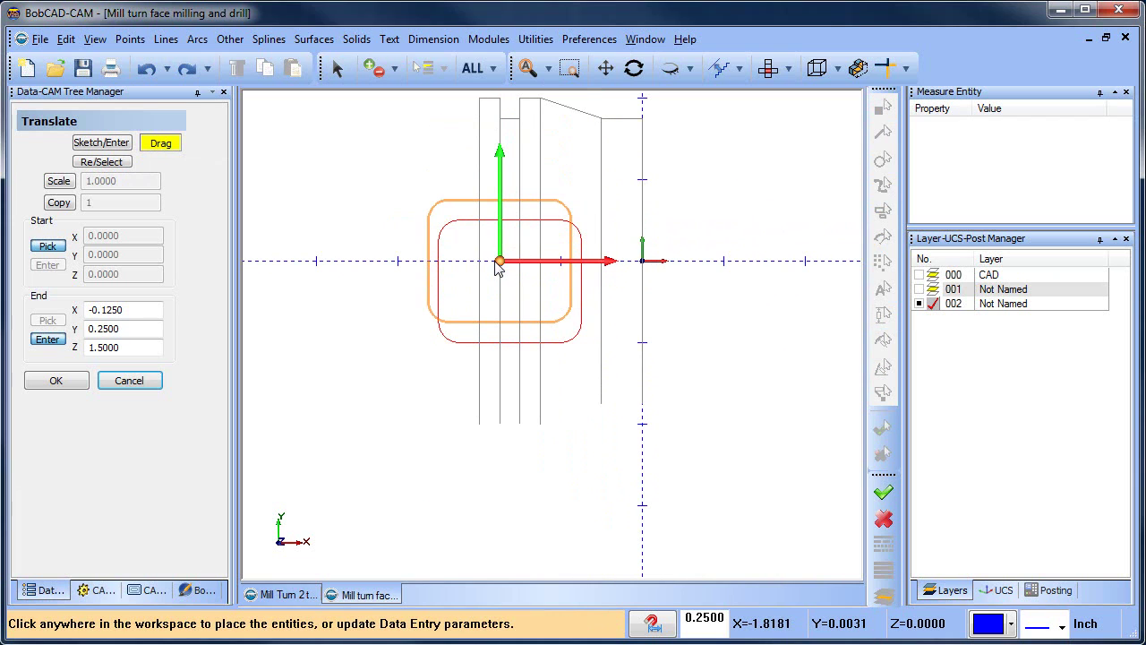
{"action": "left_click", "coordinate": [75, 385]}
{"action": "left_click", "coordinate": [131, 381]}
- Extrude the repositioned rounded rectangle 1.25 inches along its normal with caps
{"action": "middle_click_drag", "start_coordinate": [572, 403], "coordinate": [556, 326]}
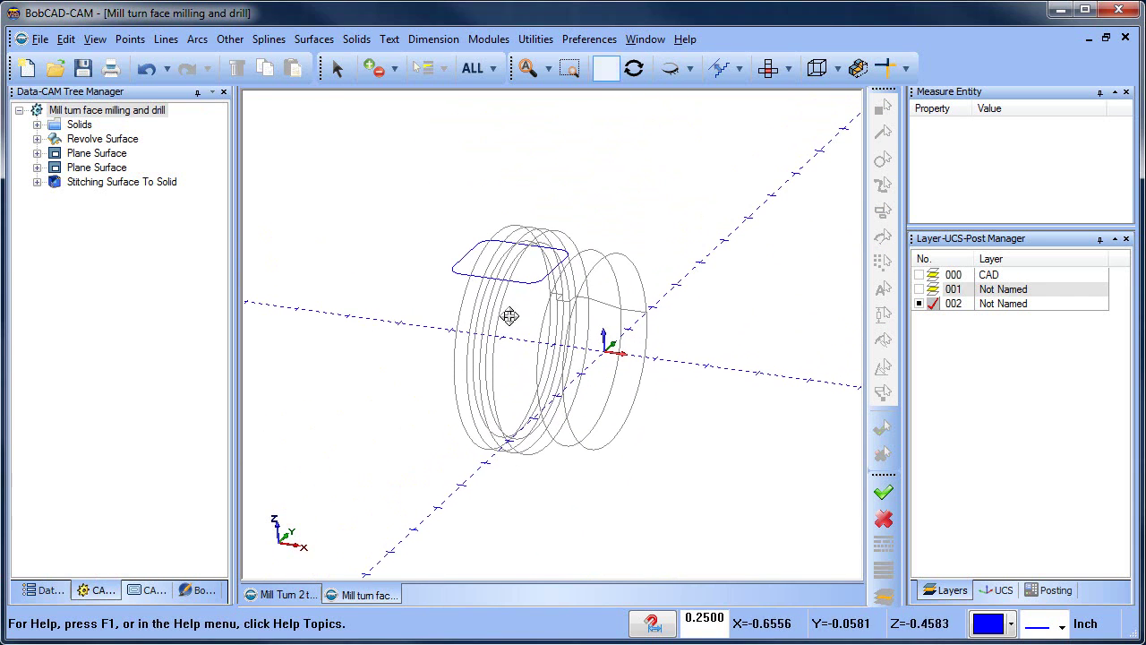
{"action": "left_click", "coordinate": [315, 39]}
{"action": "left_click", "coordinate": [379, 121]}
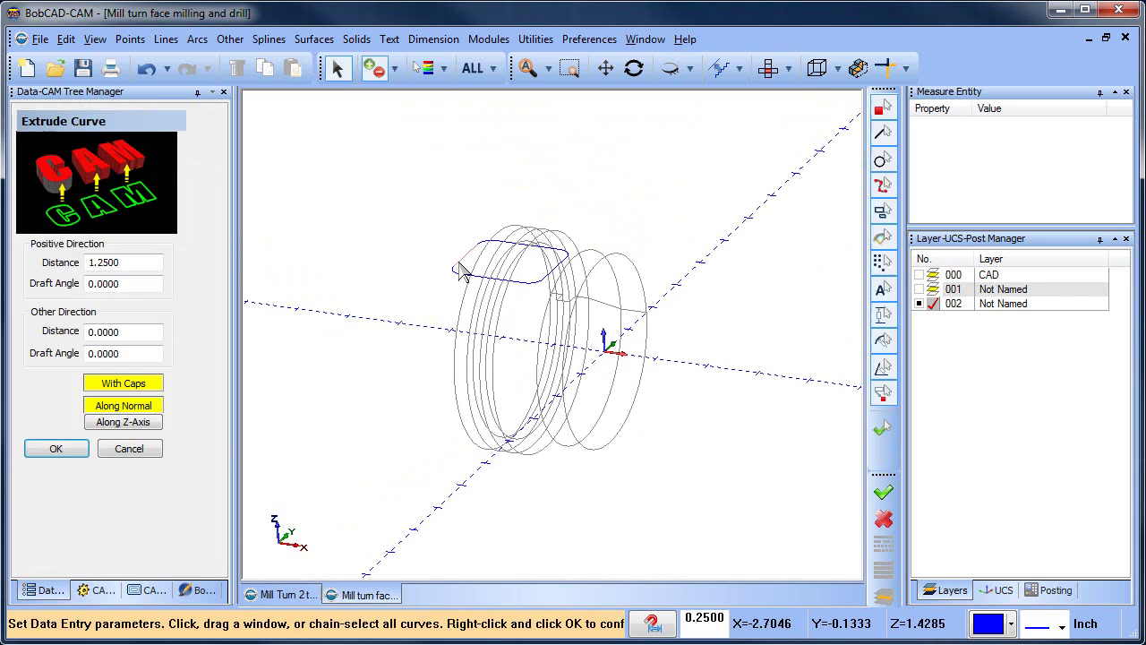
{"action": "right_click", "coordinate": [429, 220]}
{"action": "left_click", "coordinate": [56, 448]}
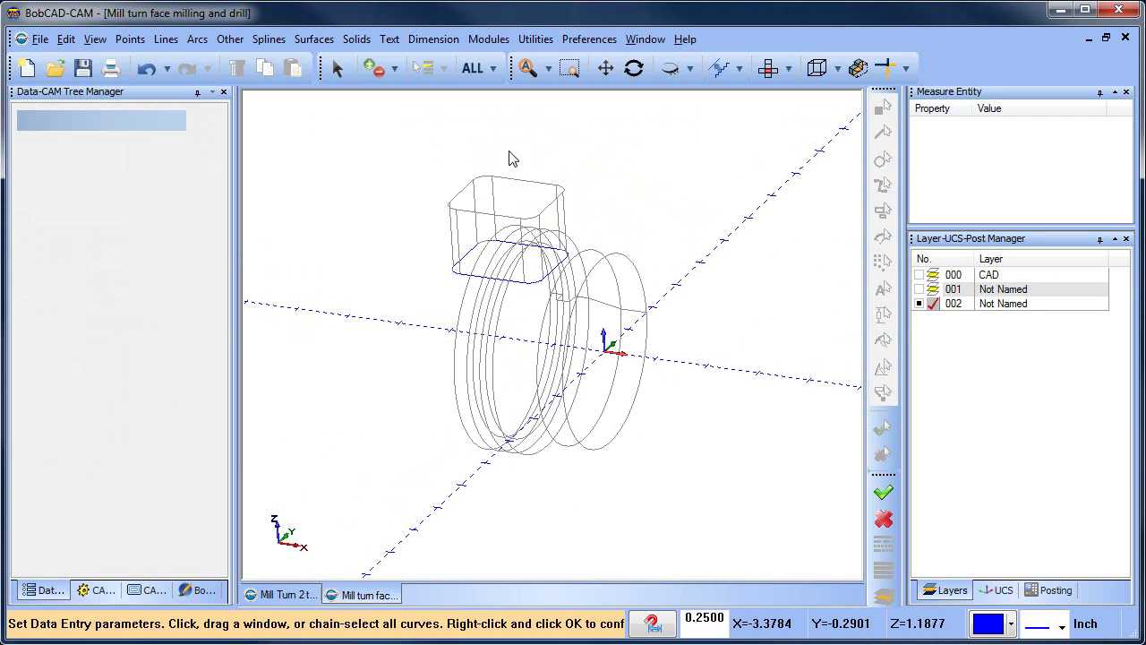
- Make two rotated copies of the extruded block around the X axis at 120 degree spacing about the origin
{"action": "left_click", "coordinate": [534, 39]}
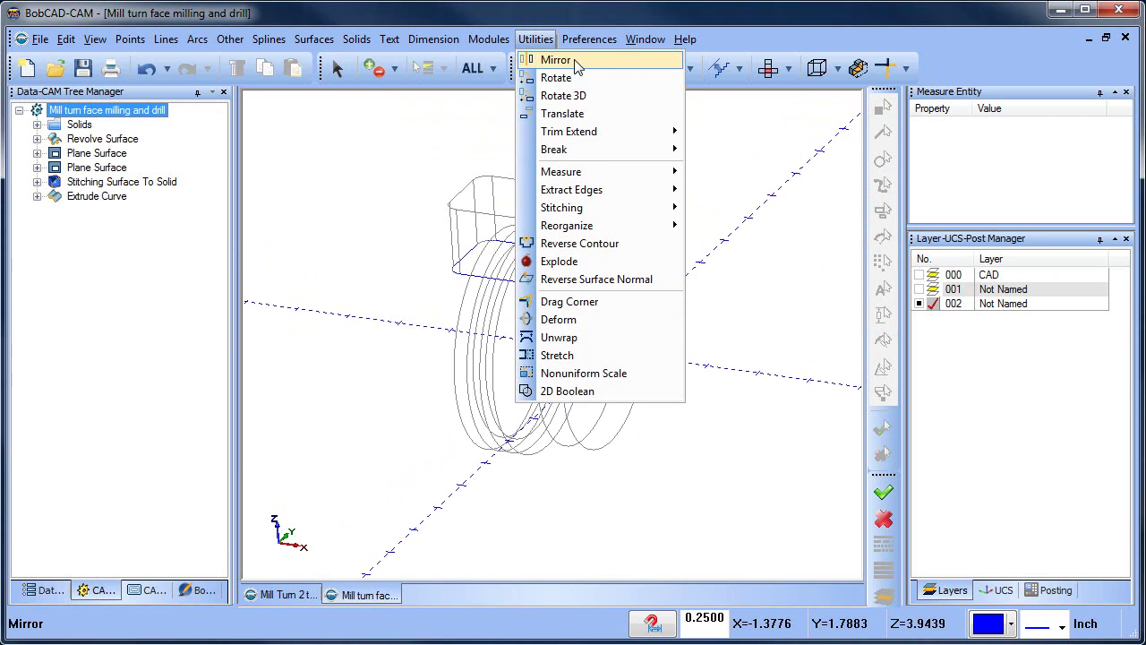
{"action": "left_click", "coordinate": [580, 78]}
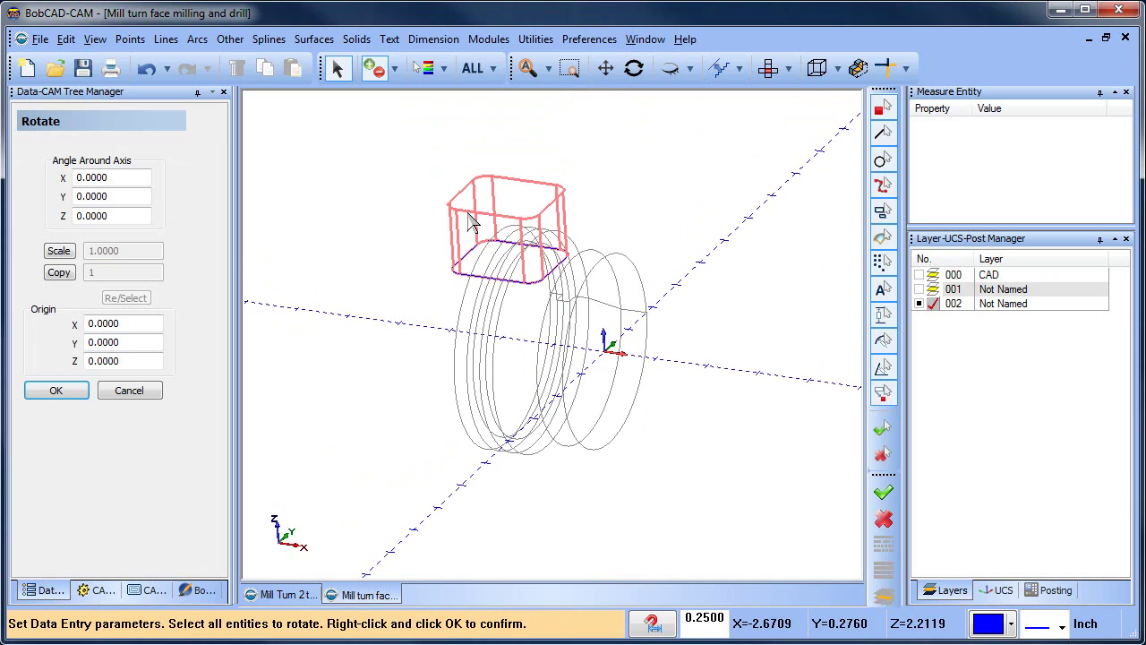
{"action": "left_click", "coordinate": [464, 219]}
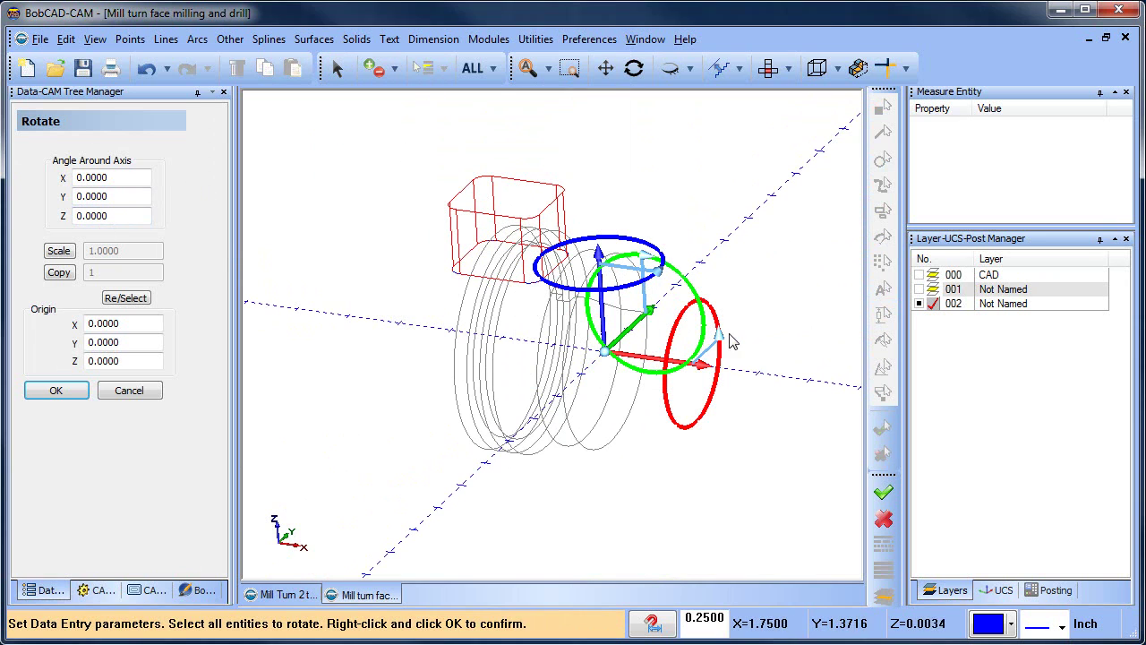
{"action": "left_click_drag", "start_coordinate": [722, 344], "coordinate": [661, 309]}
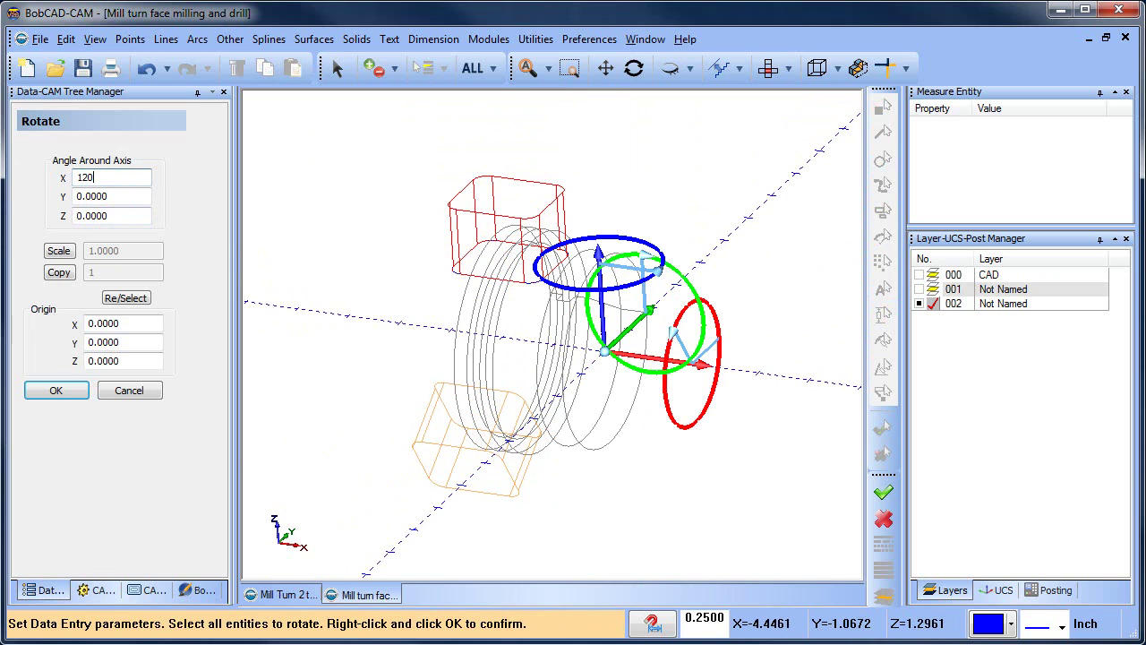
{"action": "left_click", "coordinate": [71, 274]}
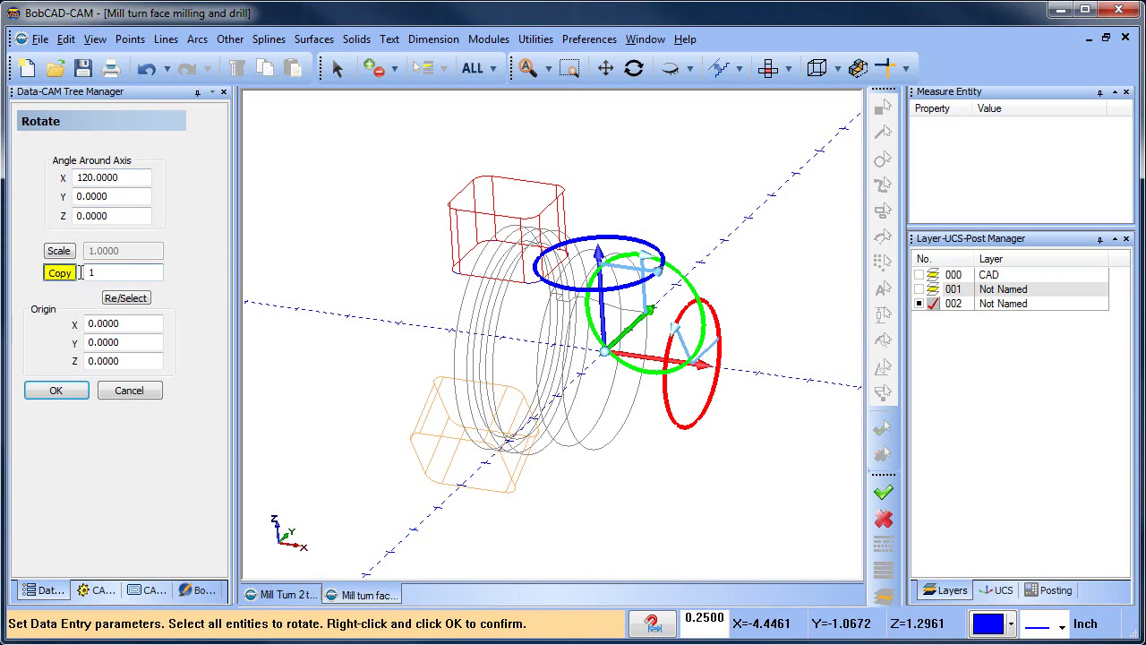
{"action": "left_click", "coordinate": [72, 391]}
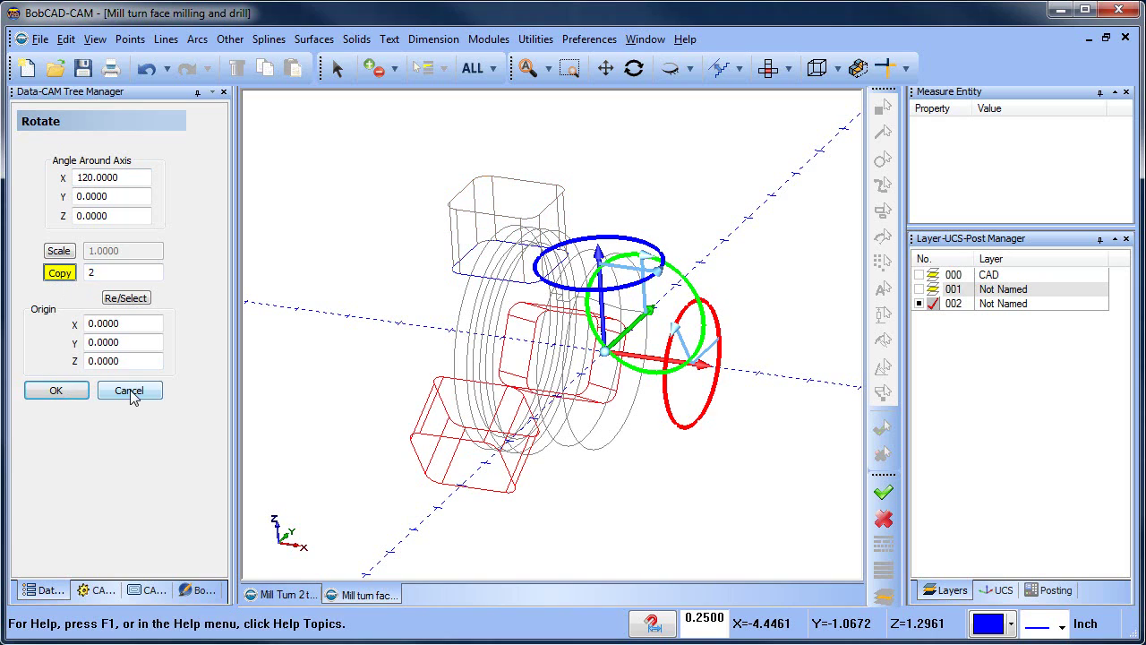
{"action": "left_click", "coordinate": [133, 393]}
- Boolean-subtract the upper extruded block and the front lower block from the turned solid
{"action": "mouse_move", "coordinate": [557, 383]}
{"action": "middle_mouse_down"}
{"action": "mouse_move", "coordinate": [449, 386]}
{"action": "mouse_move", "coordinate": [552, 383]}
{"action": "mouse_move", "coordinate": [537, 370]}
{"action": "mouse_move", "coordinate": [589, 356]}
{"action": "middle_mouse_up"}
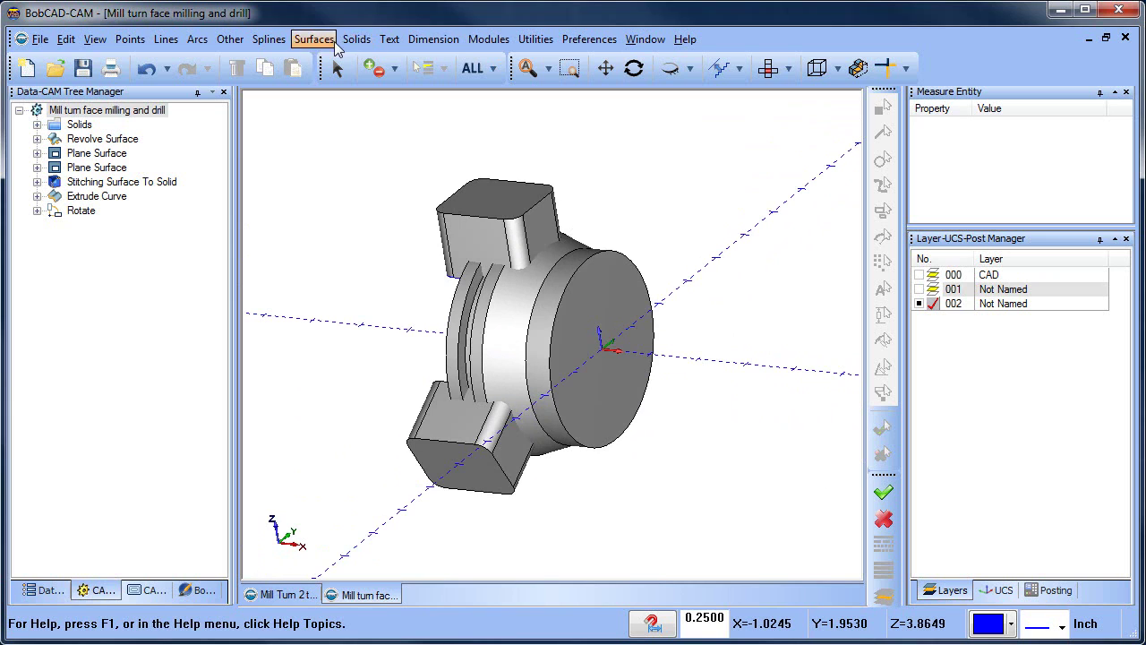
{"action": "left_click", "coordinate": [356, 40]}
{"action": "left_click", "coordinate": [385, 189]}
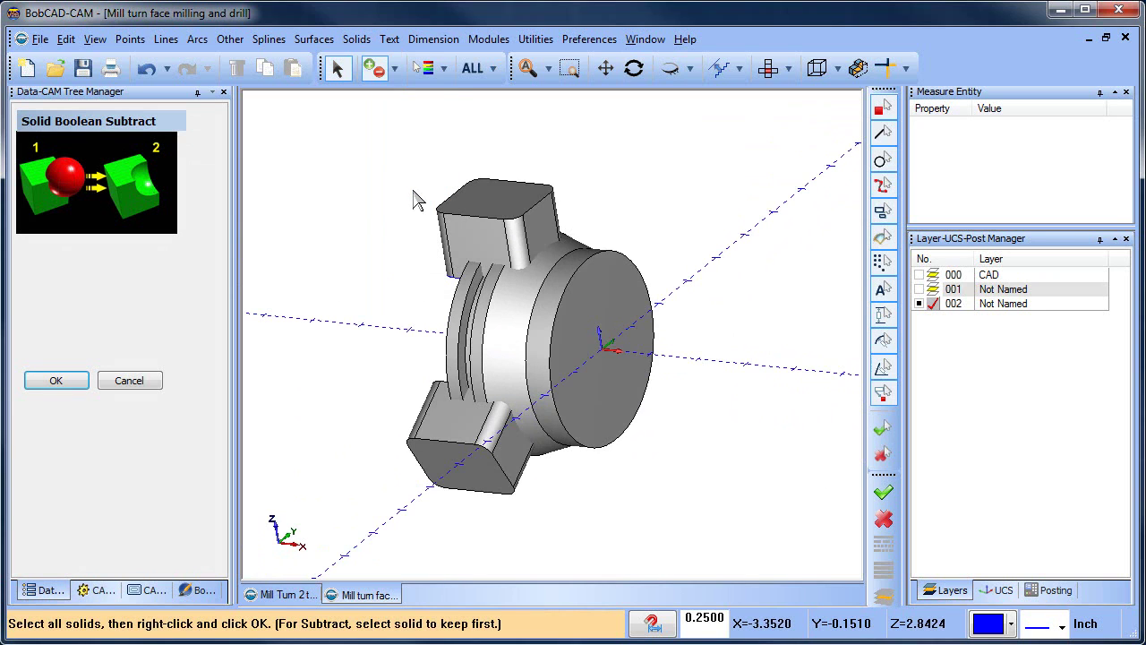
{"action": "left_click", "coordinate": [527, 300]}
{"action": "left_click", "coordinate": [502, 234]}
{"action": "key", "text": "space"}
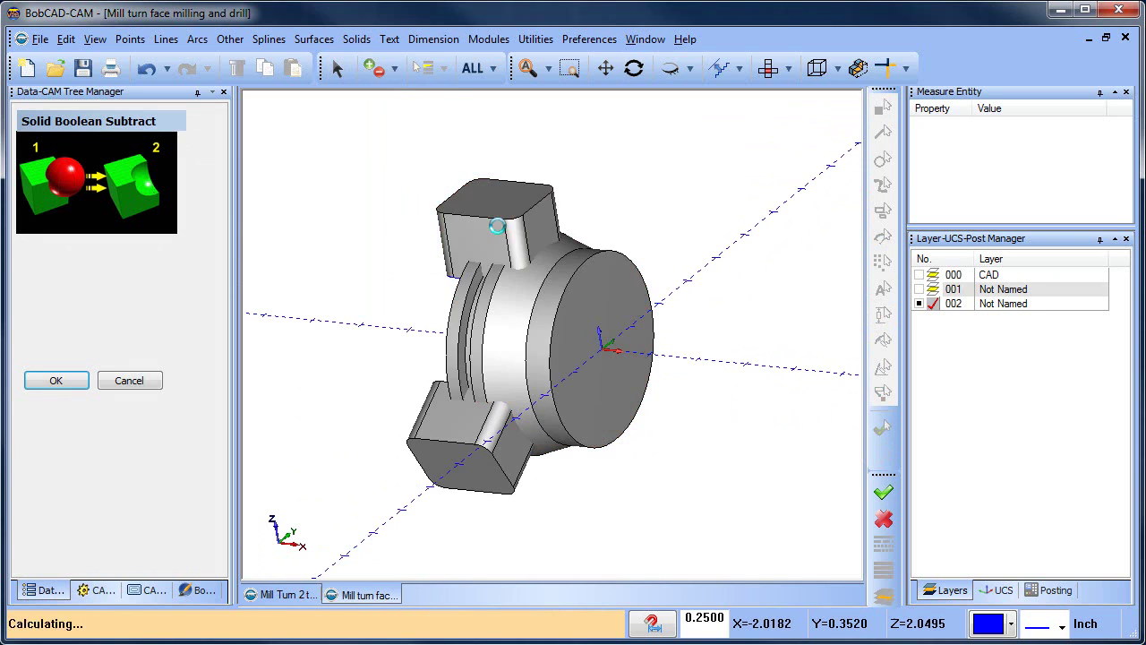
{"action": "left_click", "coordinate": [511, 303]}
{"action": "left_click", "coordinate": [446, 427]}
{"action": "key", "text": "space"}
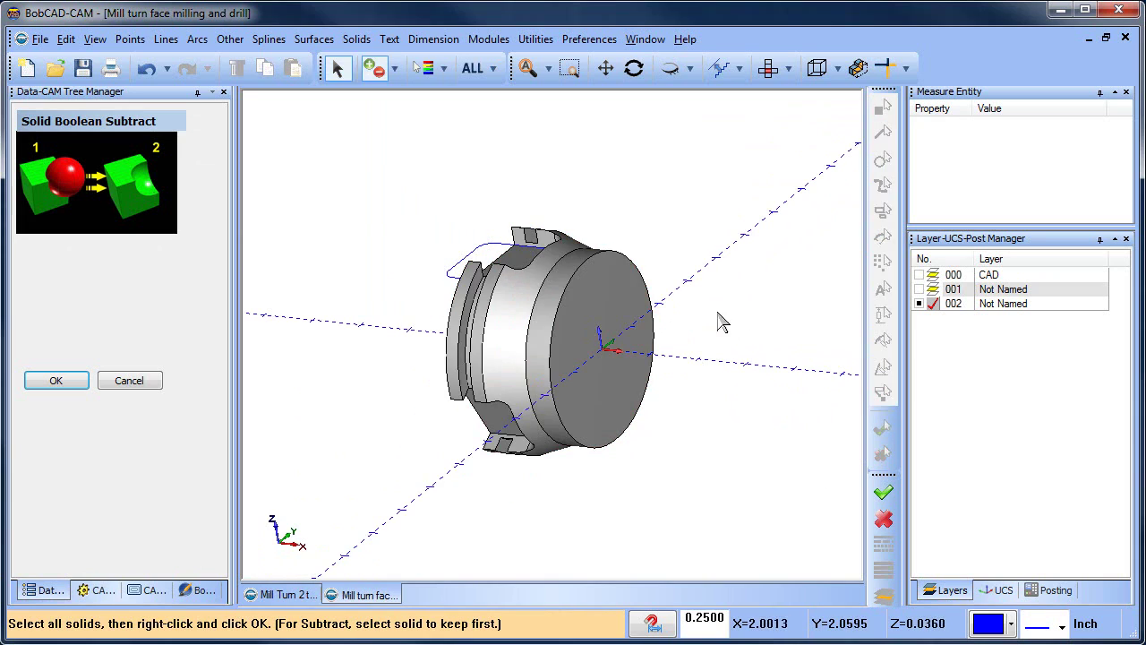
- Boolean-subtract the remaining block on the far side from the turned solid and leave the subtract command
{"action": "middle_click_drag", "start_coordinate": [720, 331], "coordinate": [609, 330]}
{"action": "left_click", "coordinate": [607, 329]}
{"action": "left_click", "coordinate": [688, 333]}
{"action": "middle_click_drag", "start_coordinate": [750, 292], "coordinate": [618, 347]}
{"action": "middle_click_drag", "start_coordinate": [686, 361], "coordinate": [627, 376]}
{"action": "right_click", "coordinate": [664, 183]}
{"action": "left_click", "coordinate": [714, 215]}
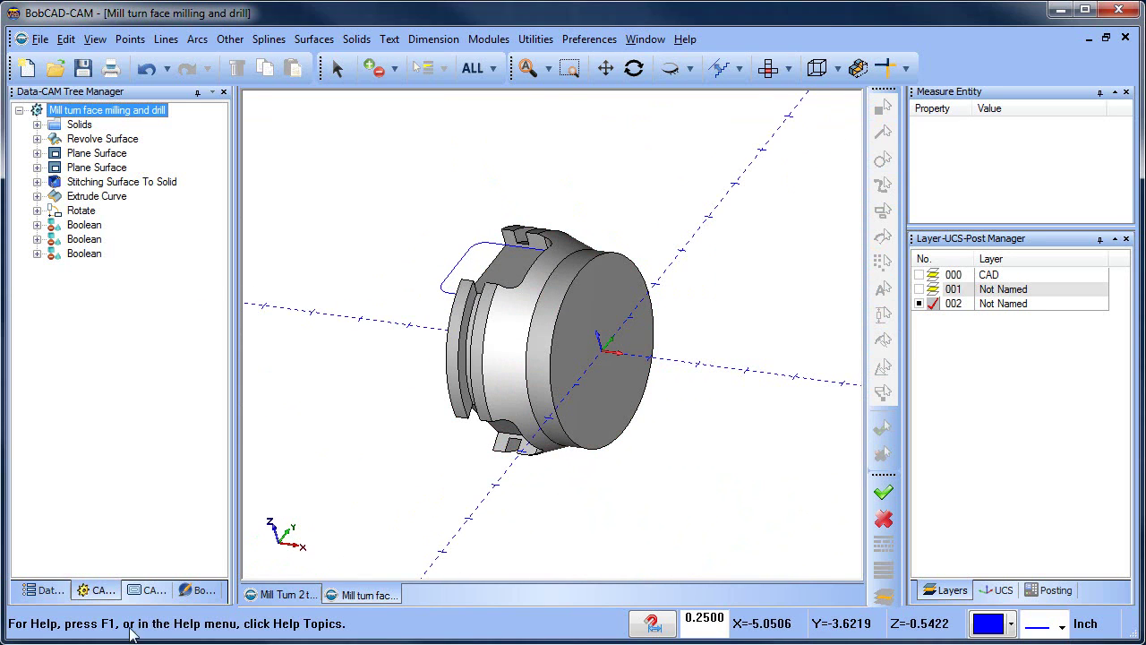
- Add a wrapping group to Machine Setup - 1 and use the stock diameter as its wrapping diameter
{"action": "left_click", "coordinate": [154, 591]}
{"action": "right_click", "coordinate": [122, 229]}
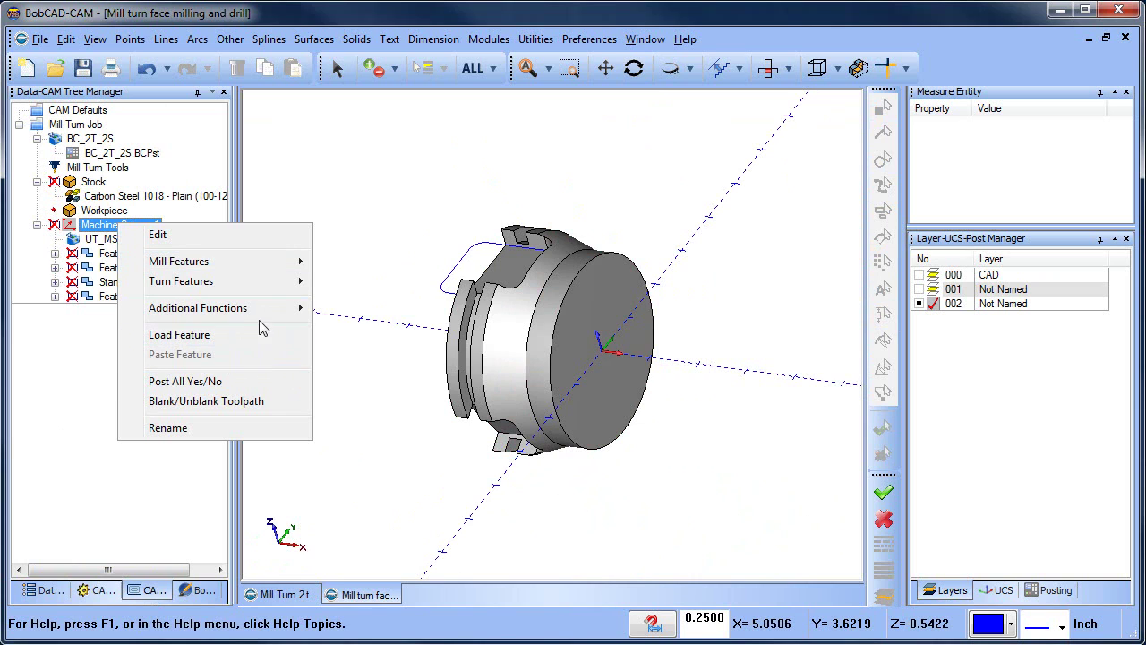
{"action": "mouse_move", "coordinate": [274, 314]}
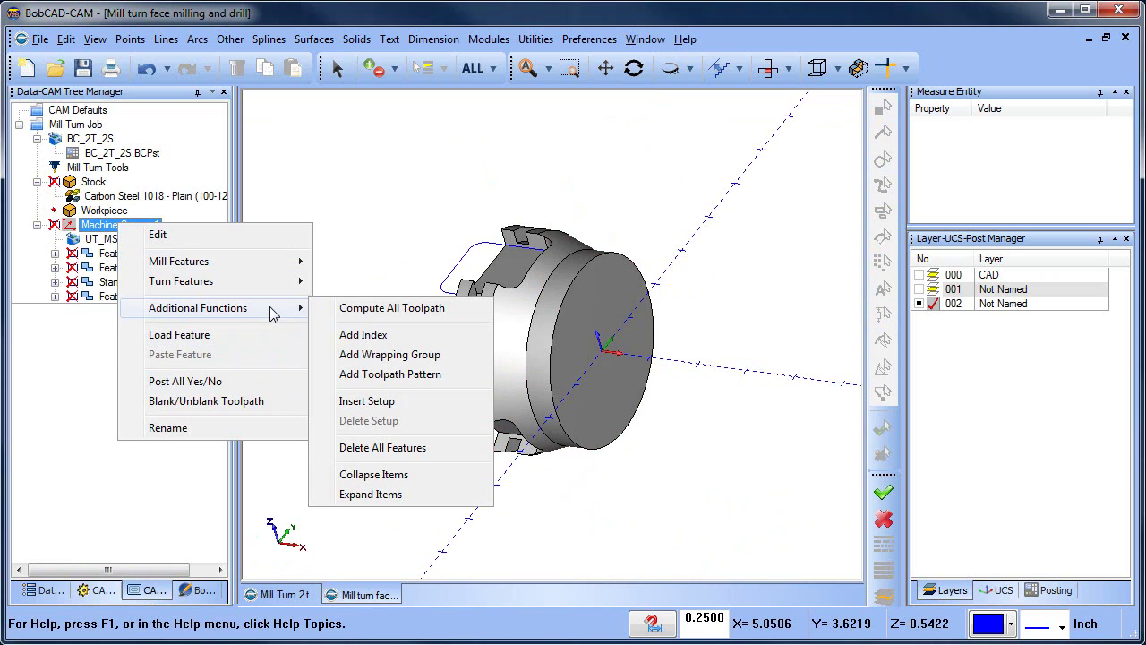
{"action": "left_click", "coordinate": [456, 362]}
{"action": "right_click", "coordinate": [143, 312]}
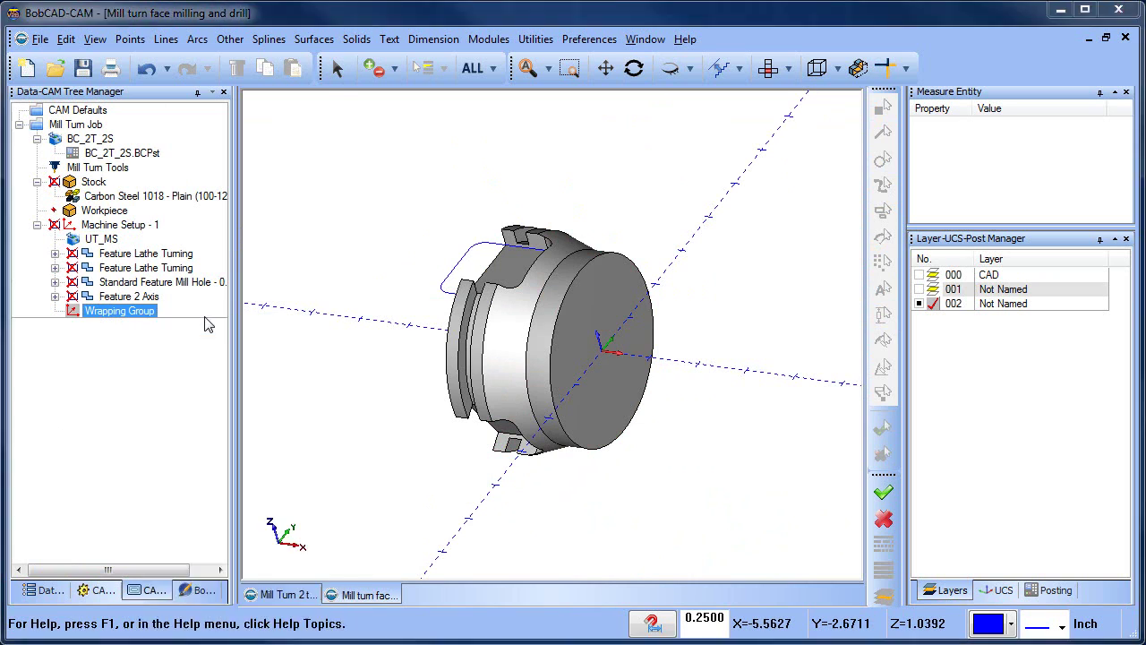
{"action": "left_click", "coordinate": [192, 323]}
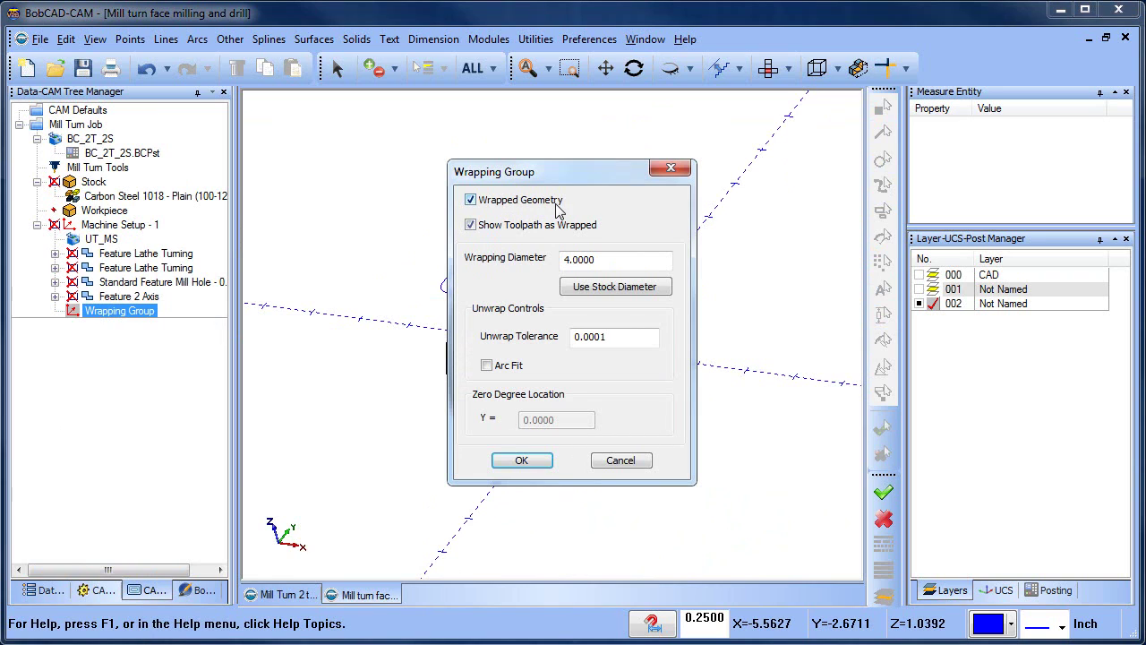
{"action": "left_click", "coordinate": [624, 296]}
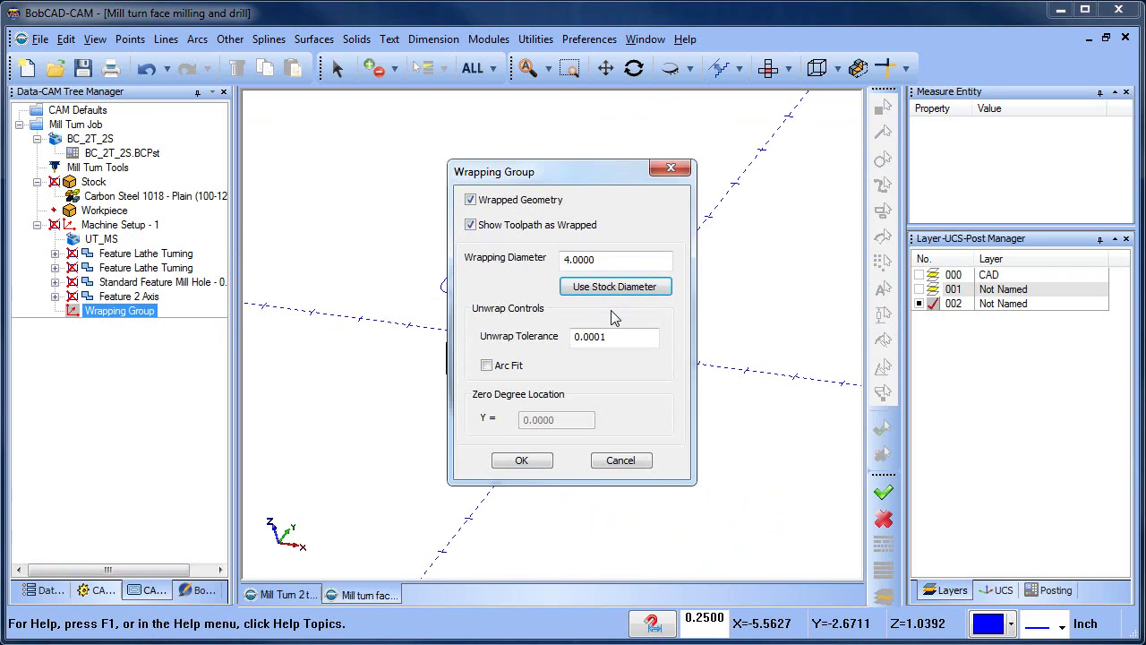
{"action": "left_click", "coordinate": [521, 461]}
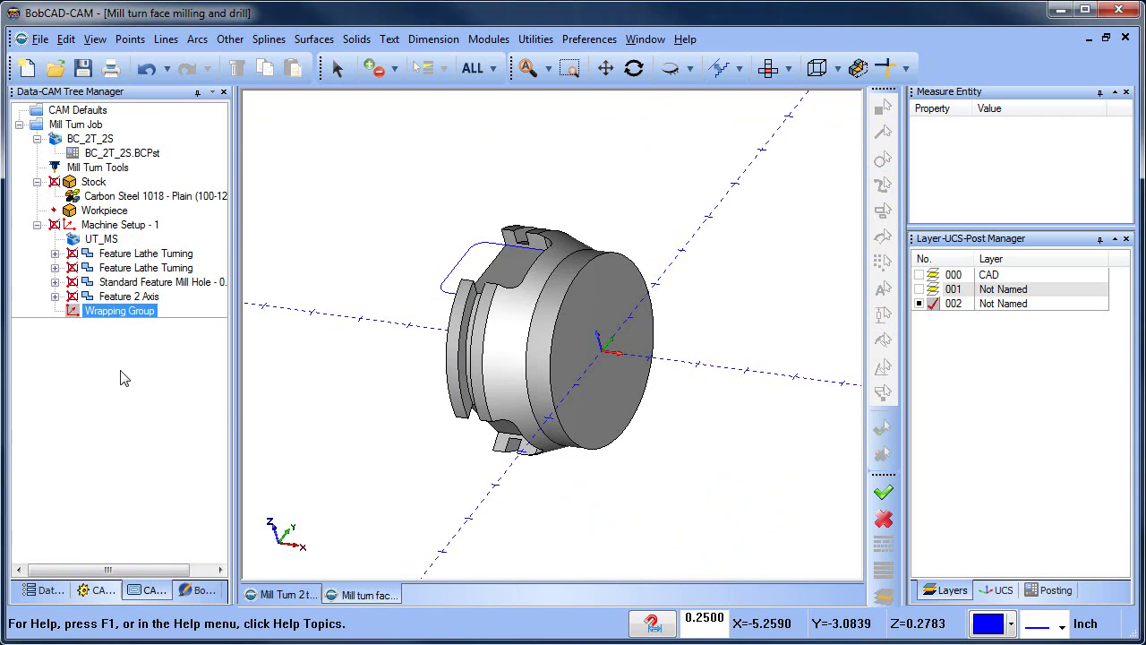
- Start a Mill 2 Axis feature in the wrapping group and select the upper cutout's flat floor as its geometry
{"action": "right_click", "coordinate": [130, 312]}
{"action": "left_click", "coordinate": [235, 430]}
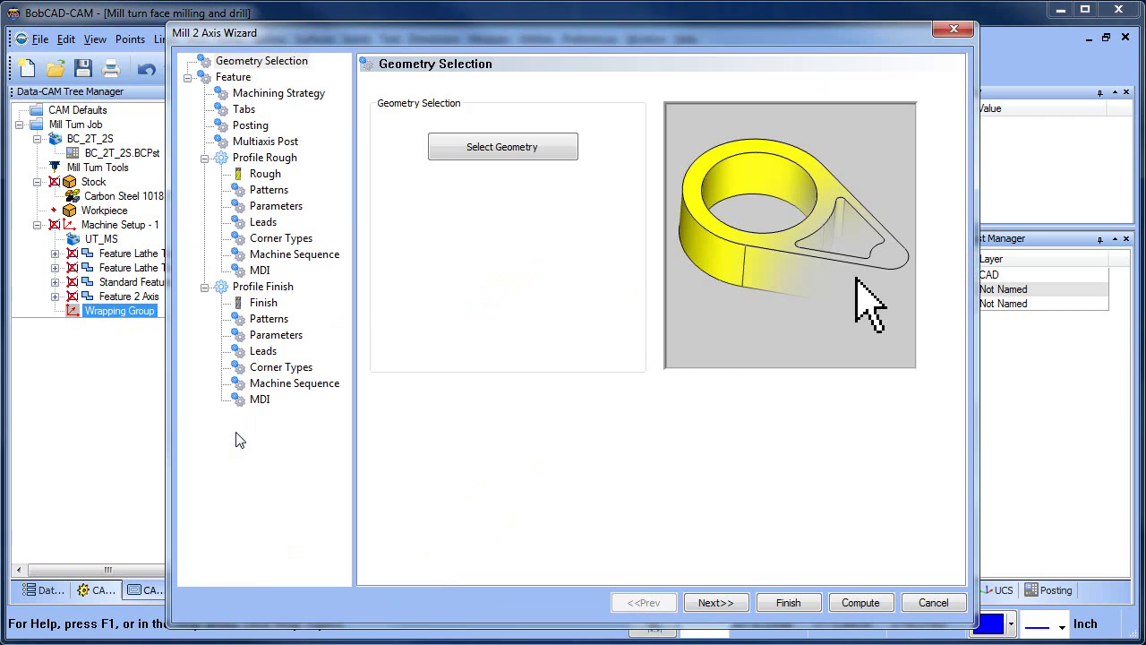
{"action": "left_click", "coordinate": [501, 145]}
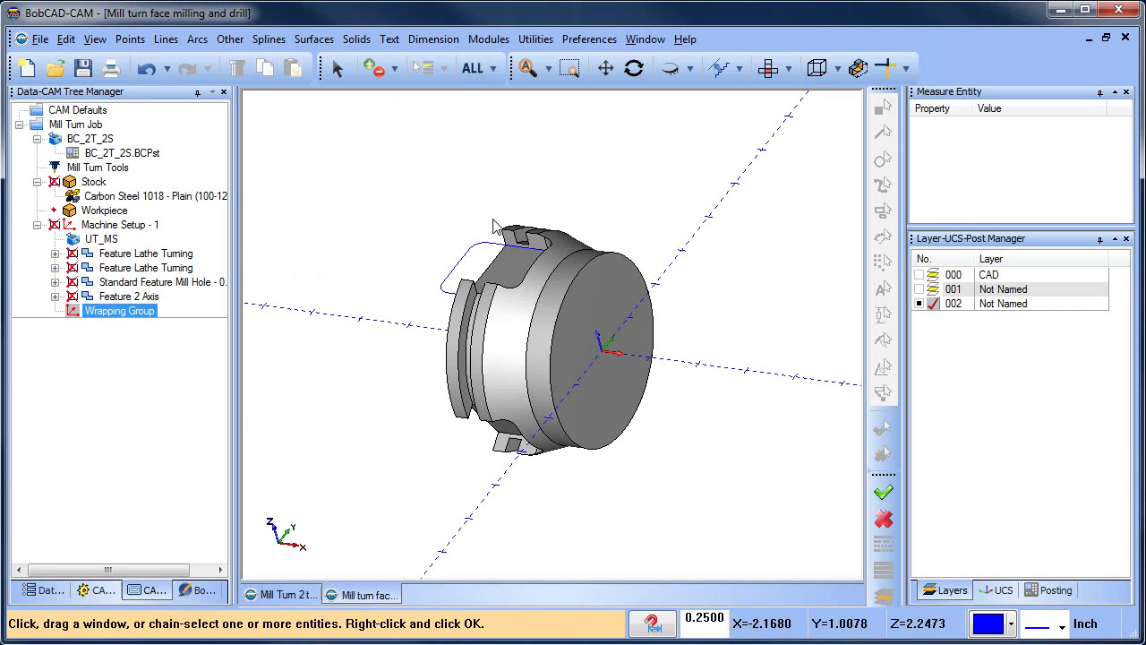
{"action": "left_click", "coordinate": [502, 275]}
{"action": "key", "text": "space"}
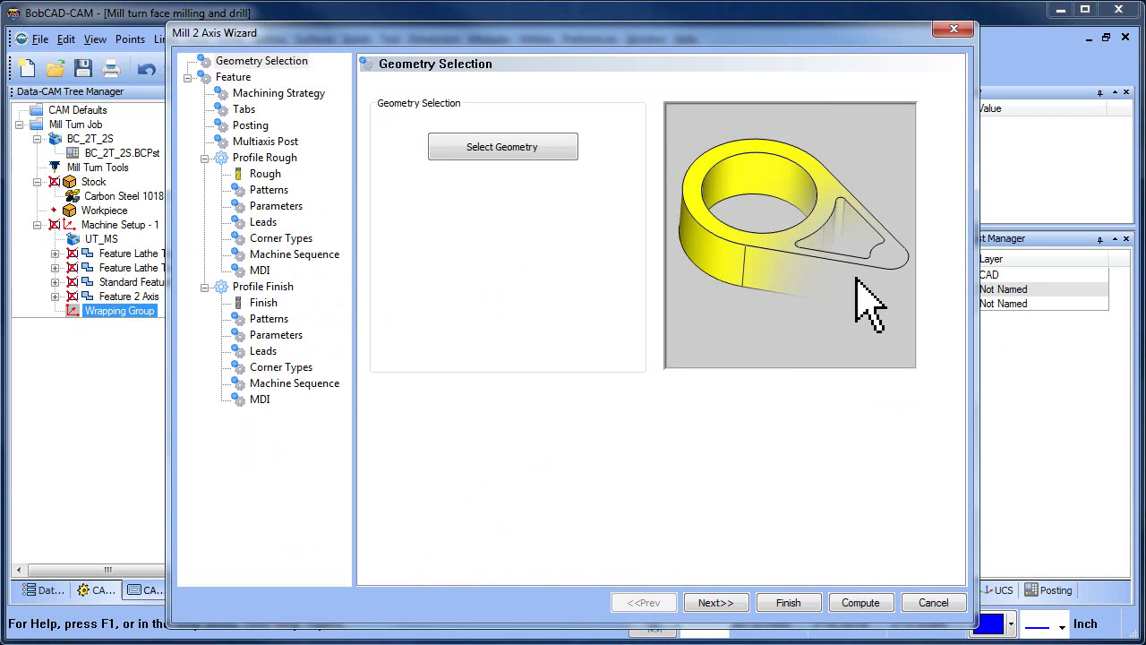
- Pick the feature's bottom depth from the model and choose the Pocketing strategy for the 2 axis feature
{"action": "left_click", "coordinate": [710, 607]}
{"action": "left_click", "coordinate": [620, 340]}
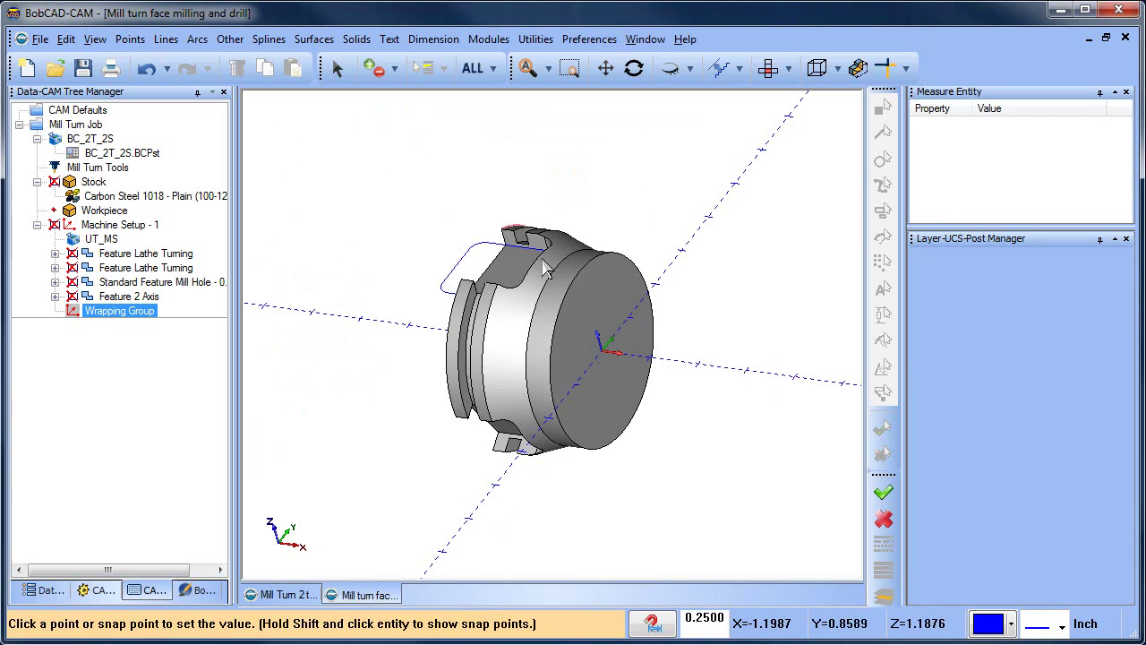
{"action": "left_click", "coordinate": [627, 402]}
{"action": "left_click", "coordinate": [716, 601]}
{"action": "left_click", "coordinate": [403, 152]}
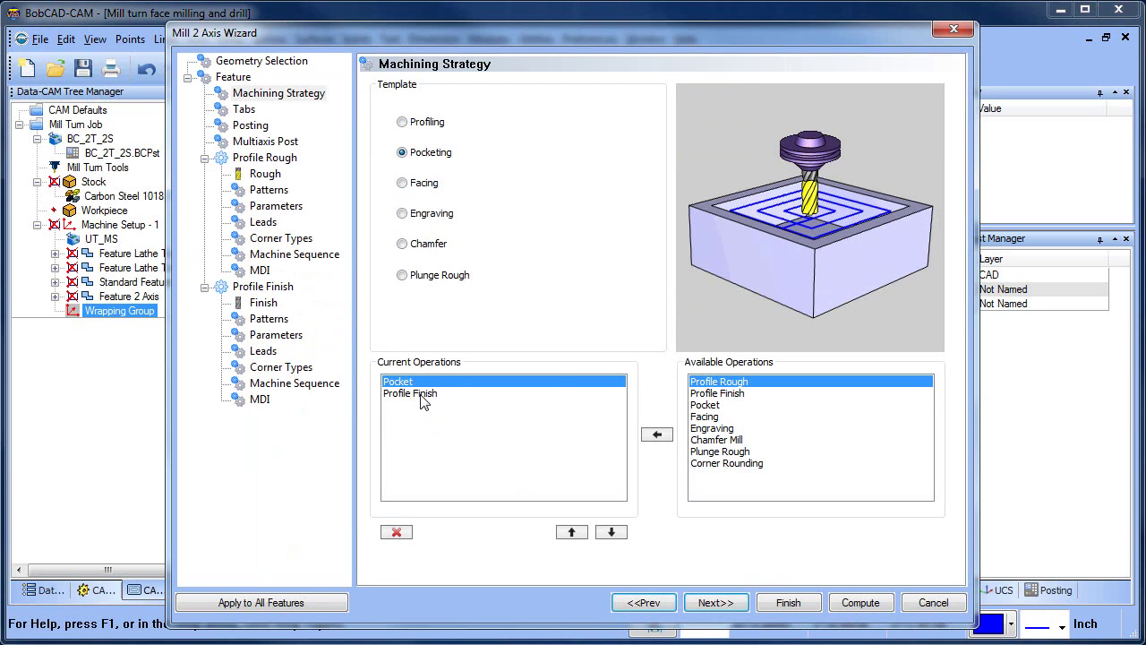
{"action": "left_click", "coordinate": [717, 602]}
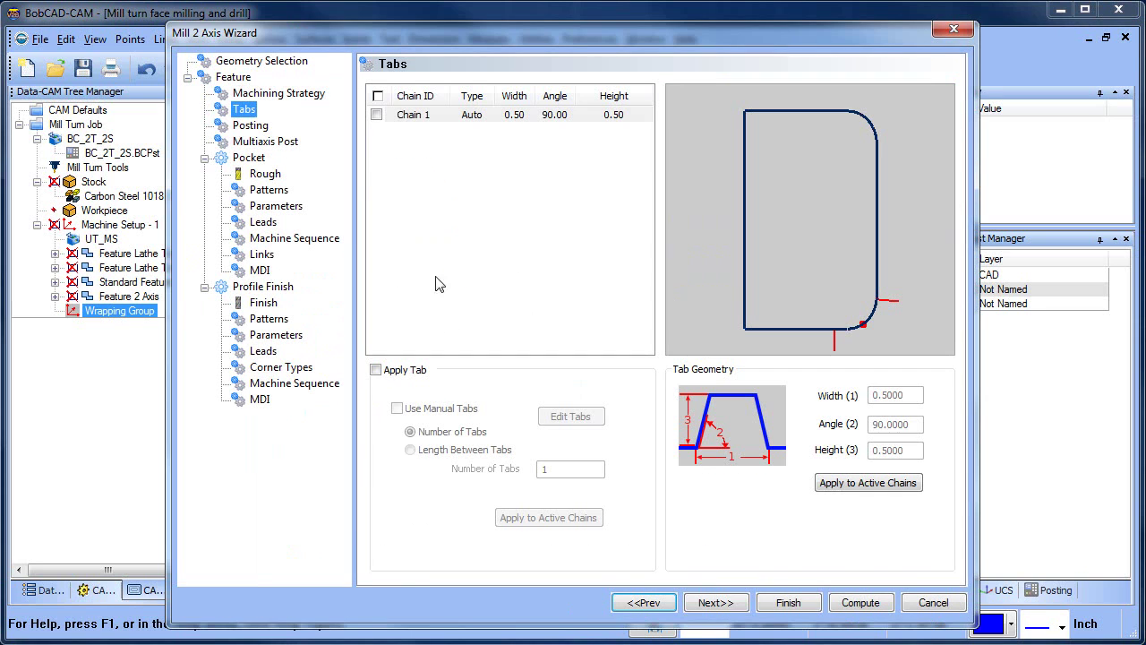
- Open the tool crib for the pocket's roughing tool and mount a side mount Turning Tool Z Adapter on Station # 3
{"action": "left_click", "coordinate": [265, 174]}
{"action": "left_click", "coordinate": [441, 91]}
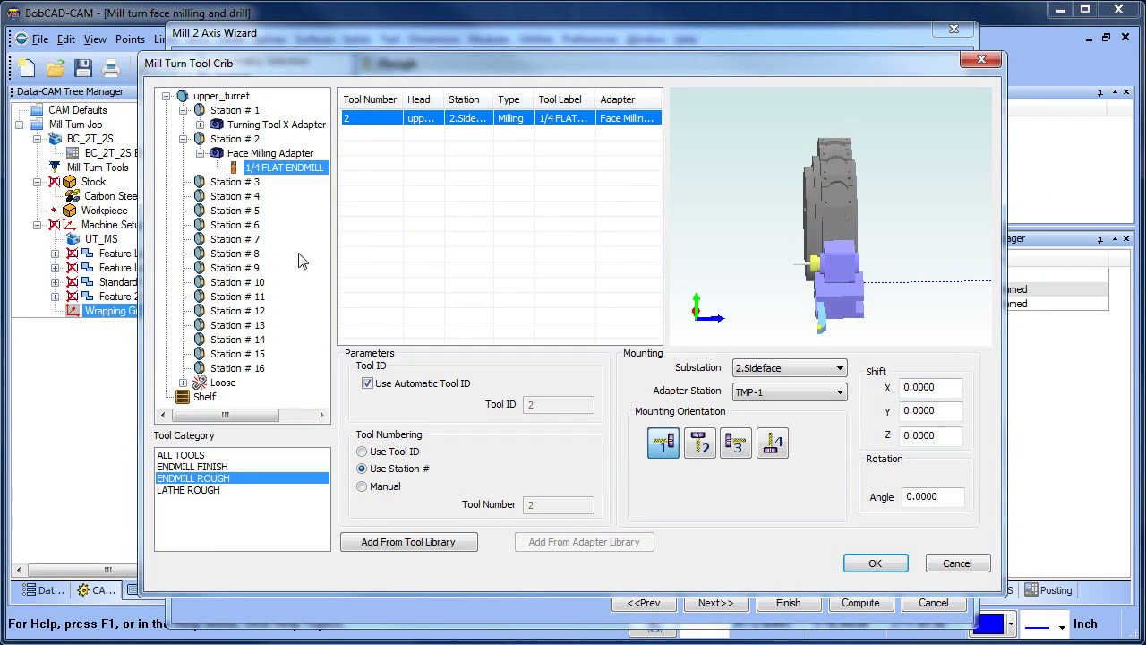
{"action": "right_click", "coordinate": [240, 184]}
{"action": "left_click", "coordinate": [301, 194]}
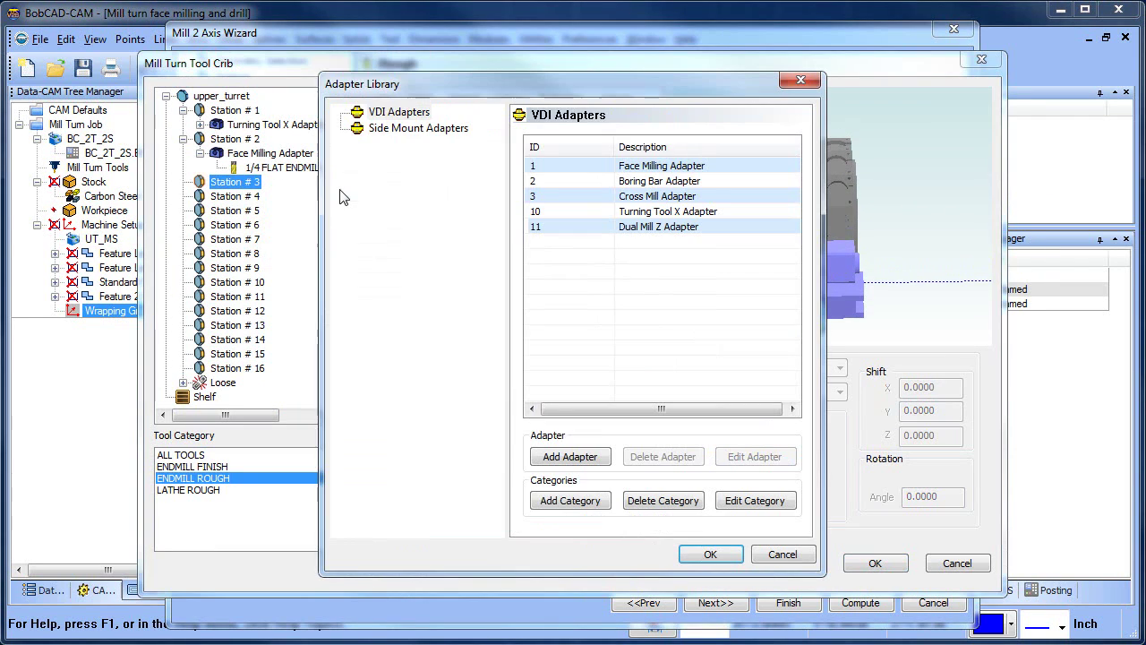
{"action": "left_click", "coordinate": [447, 129]}
{"action": "left_click", "coordinate": [679, 182]}
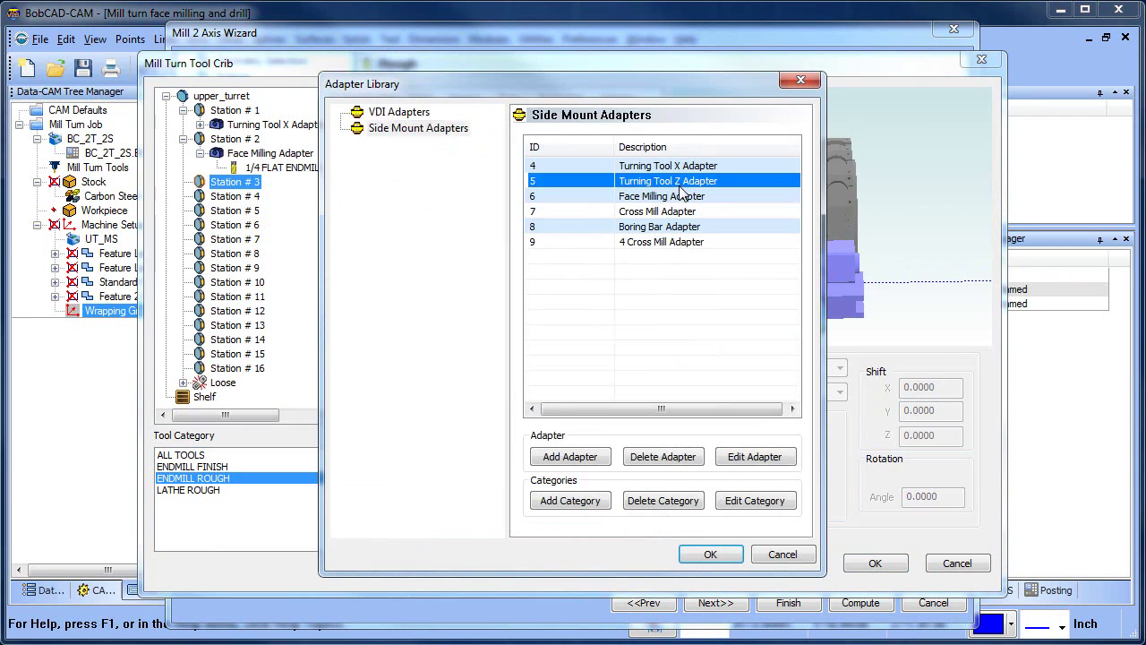
{"action": "left_click", "coordinate": [695, 559]}
{"action": "middle_click_drag", "start_coordinate": [835, 300], "coordinate": [788, 144]}
- Change the adapter on Station # 3 to the side mount Cross Mill Adapter
{"action": "right_click", "coordinate": [274, 206]}
{"action": "left_click", "coordinate": [359, 212]}
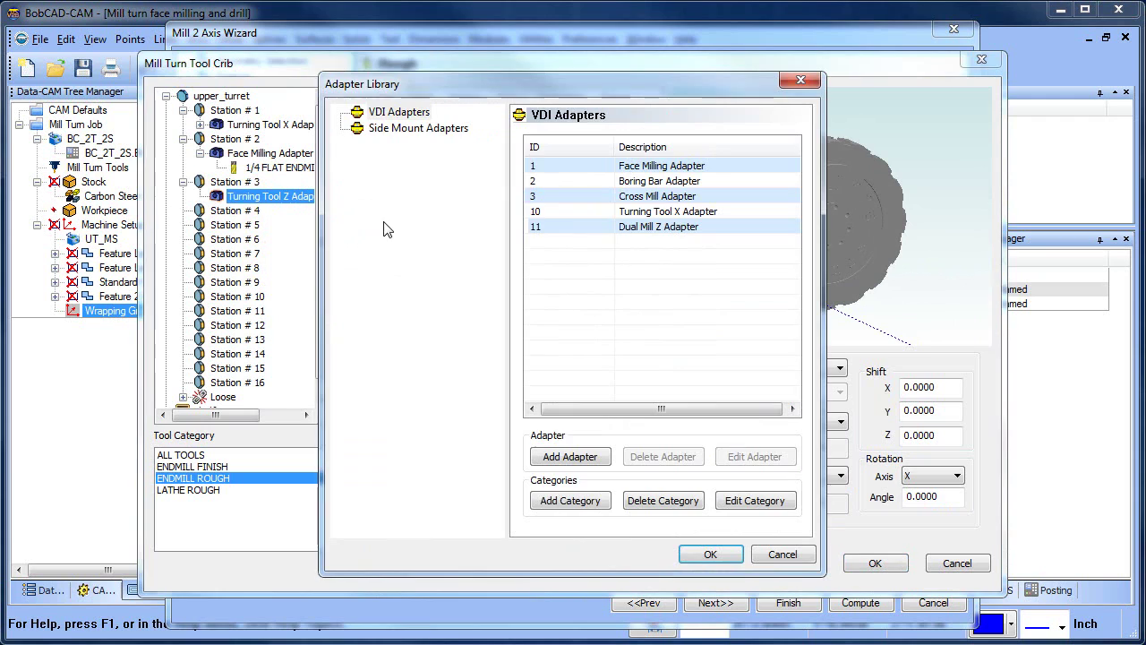
{"action": "left_click", "coordinate": [446, 134]}
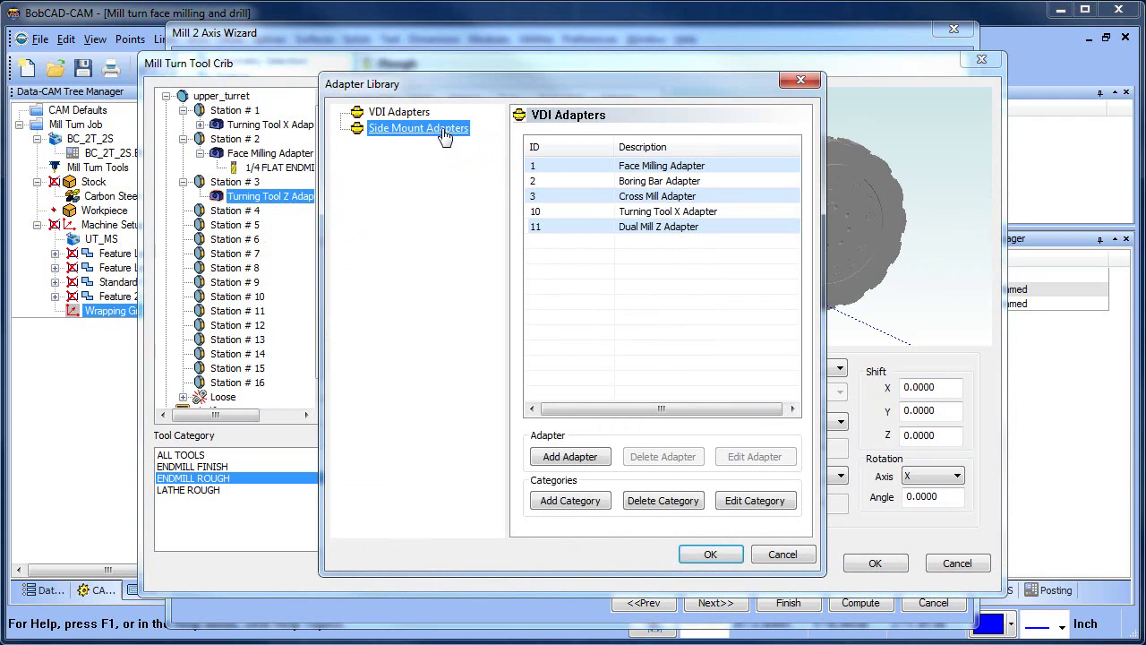
{"action": "left_click", "coordinate": [672, 211]}
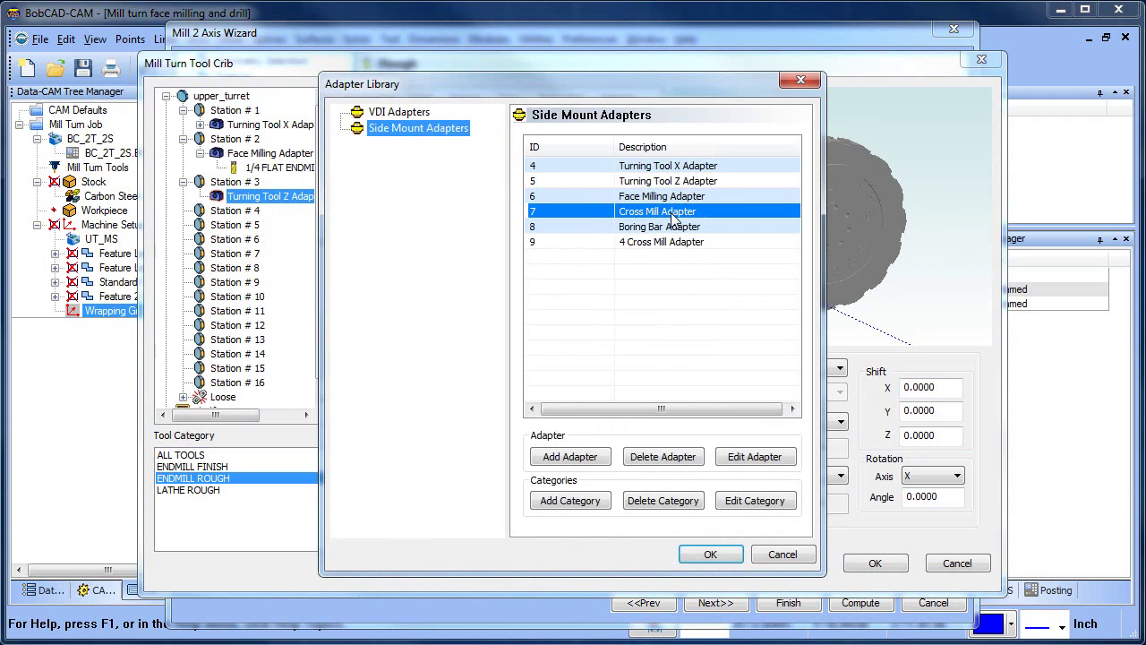
{"action": "left_click", "coordinate": [710, 555]}
{"action": "mouse_move", "coordinate": [806, 206]}
{"action": "middle_mouse_down"}
{"action": "mouse_move", "coordinate": [818, 193]}
{"action": "mouse_move", "coordinate": [891, 202]}
{"action": "mouse_move", "coordinate": [819, 206]}
{"action": "middle_mouse_up"}
- Add the 3/8 FLAT ENDMILL - STANDARD roughing tool to the Cross Mill Adapter and accept it for the pocket operation
{"action": "right_click", "coordinate": [264, 201]}
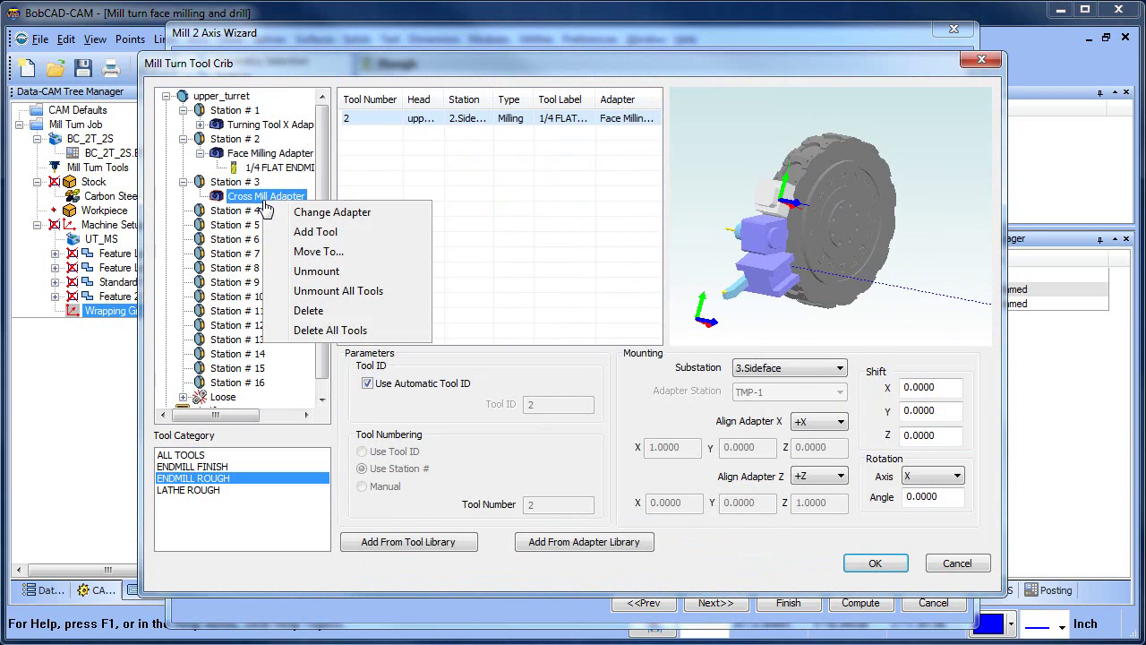
{"action": "left_click", "coordinate": [361, 232]}
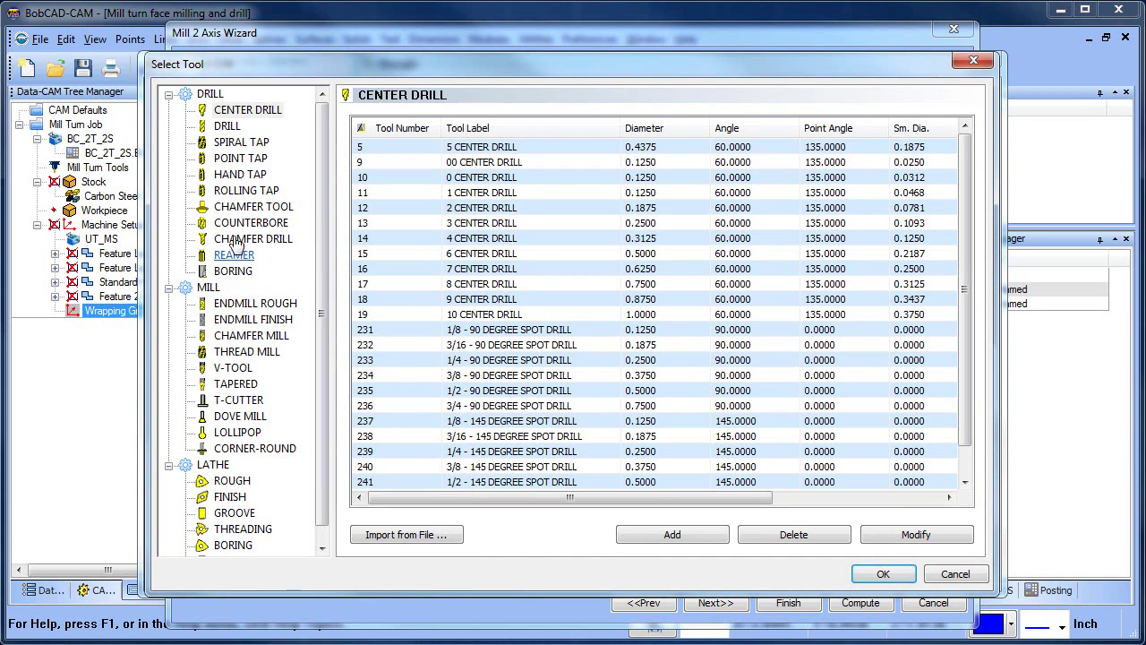
{"action": "left_click", "coordinate": [254, 319]}
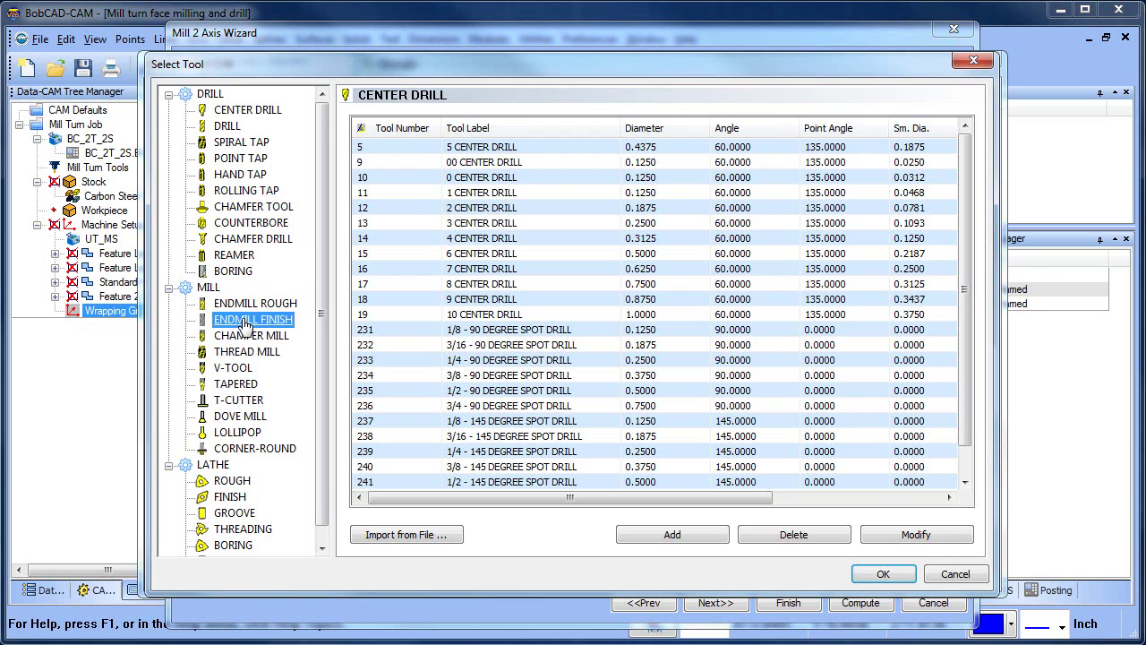
{"action": "left_click", "coordinate": [269, 303]}
{"action": "left_click", "coordinate": [483, 133]}
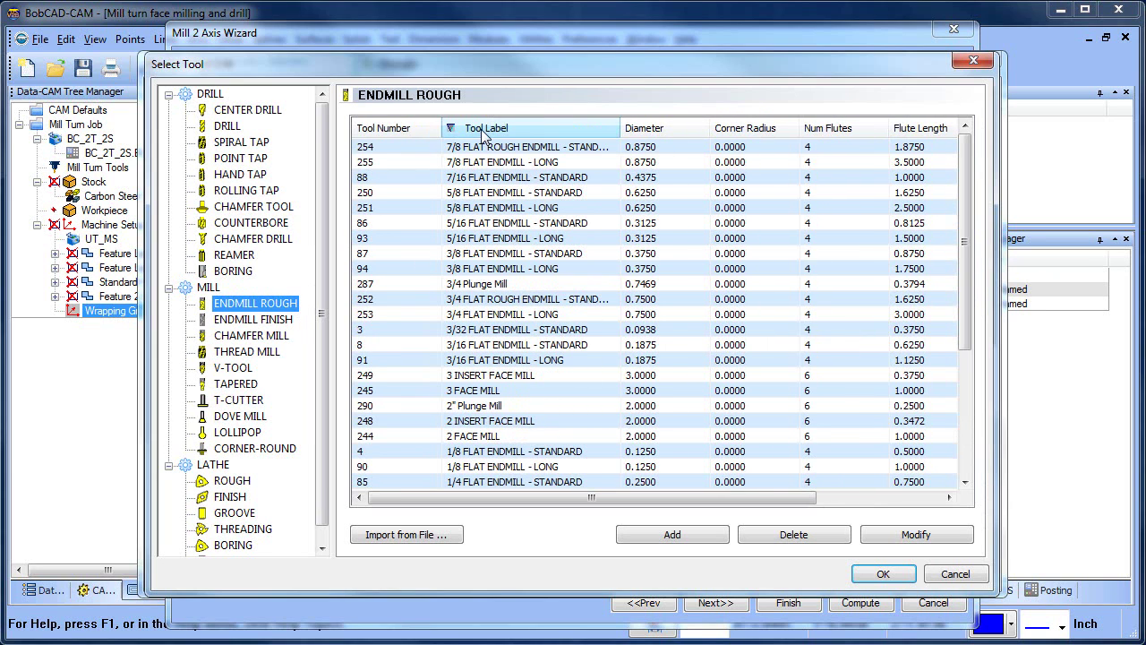
{"action": "left_click", "coordinate": [489, 255]}
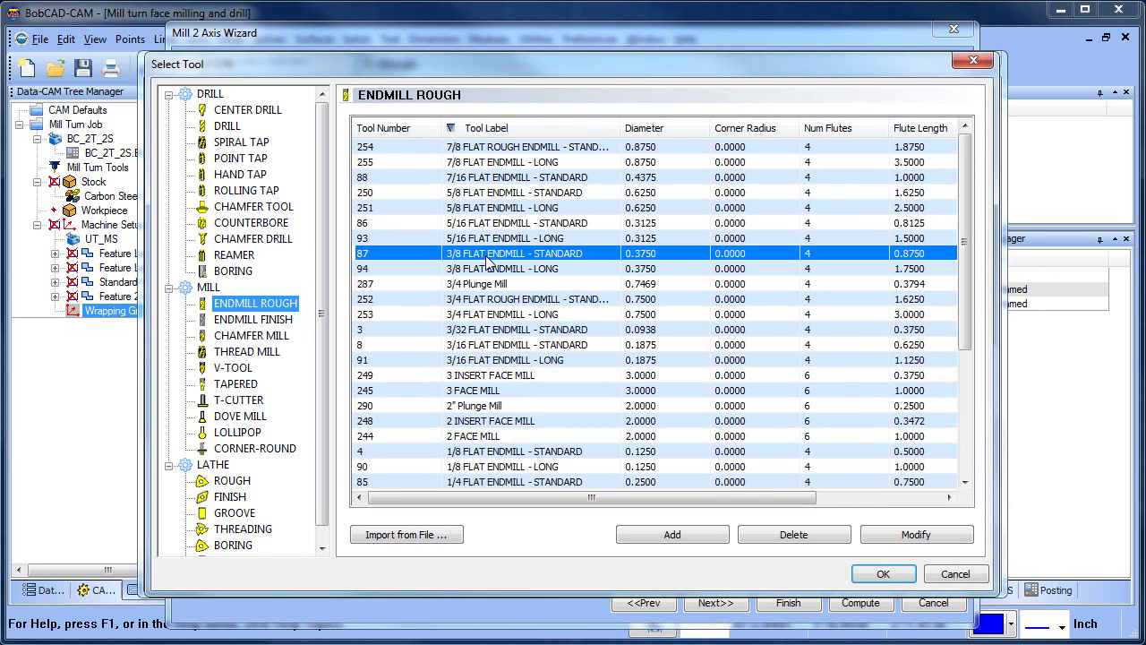
{"action": "left_click", "coordinate": [880, 575]}
{"action": "left_click_drag", "start_coordinate": [802, 229], "coordinate": [860, 276]}
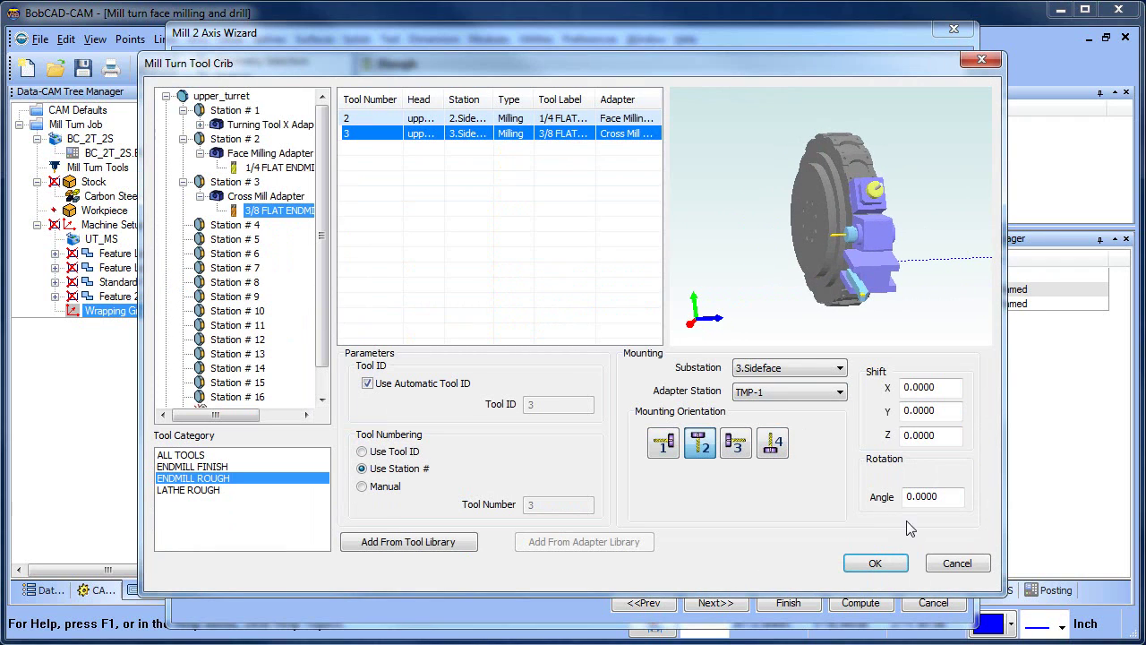
{"action": "left_click", "coordinate": [875, 563]}
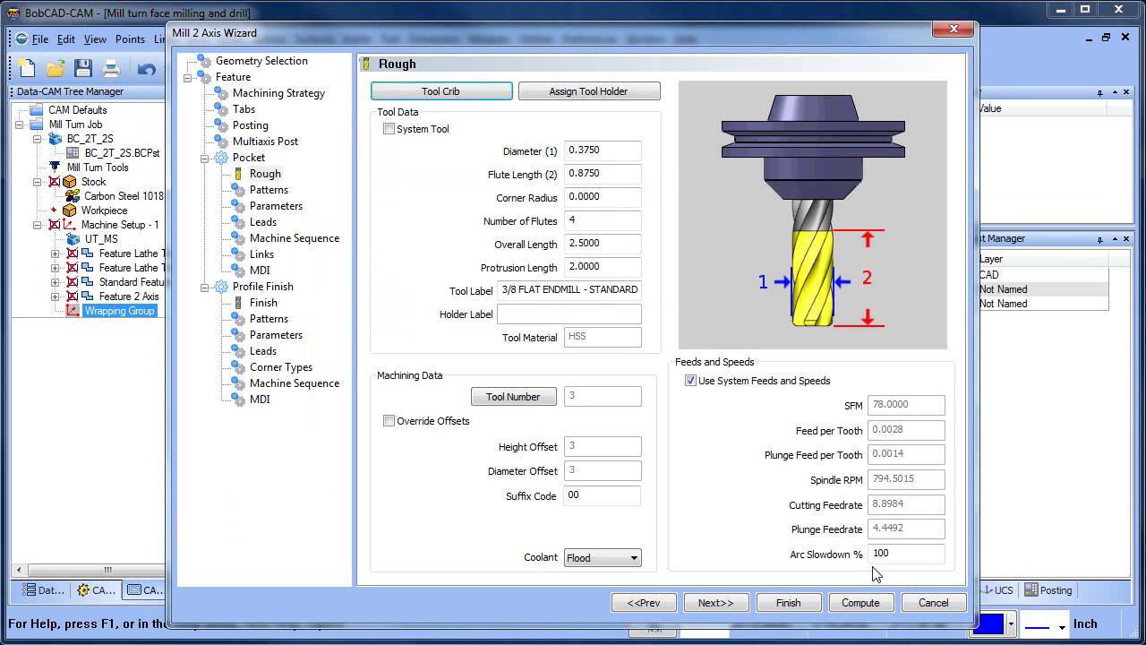
- Assign the 3/8 flat endmill on Station # 3 to the Profile Finish operation and compute the feature's toolpath
{"action": "left_click", "coordinate": [263, 302]}
{"action": "left_click", "coordinate": [441, 92]}
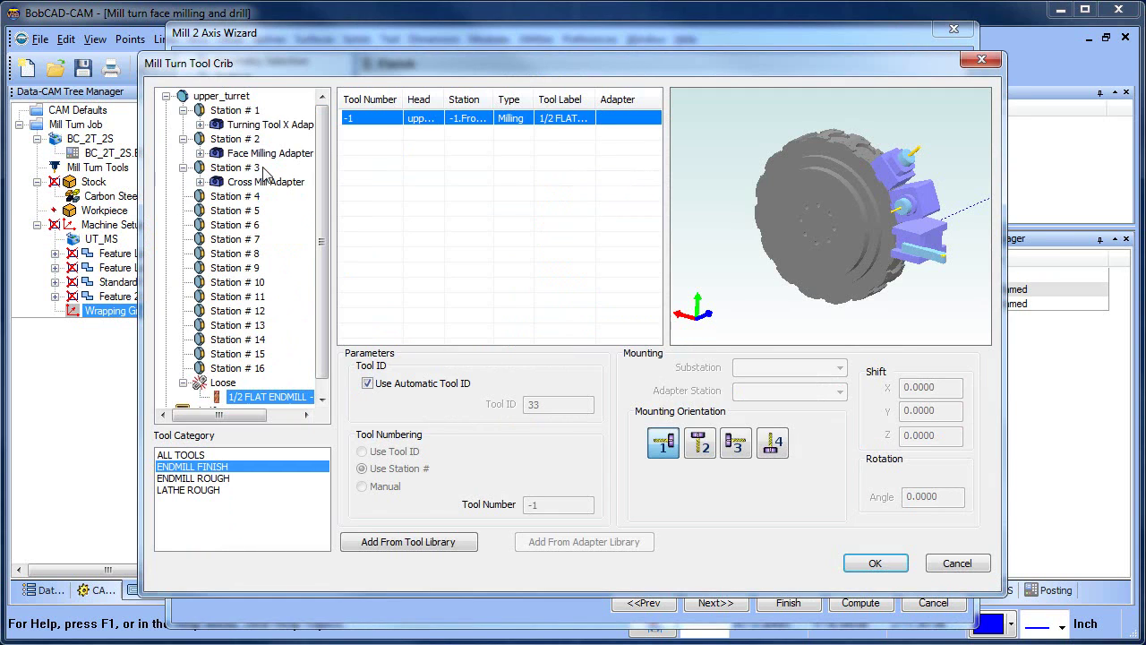
{"action": "left_click", "coordinate": [201, 182]}
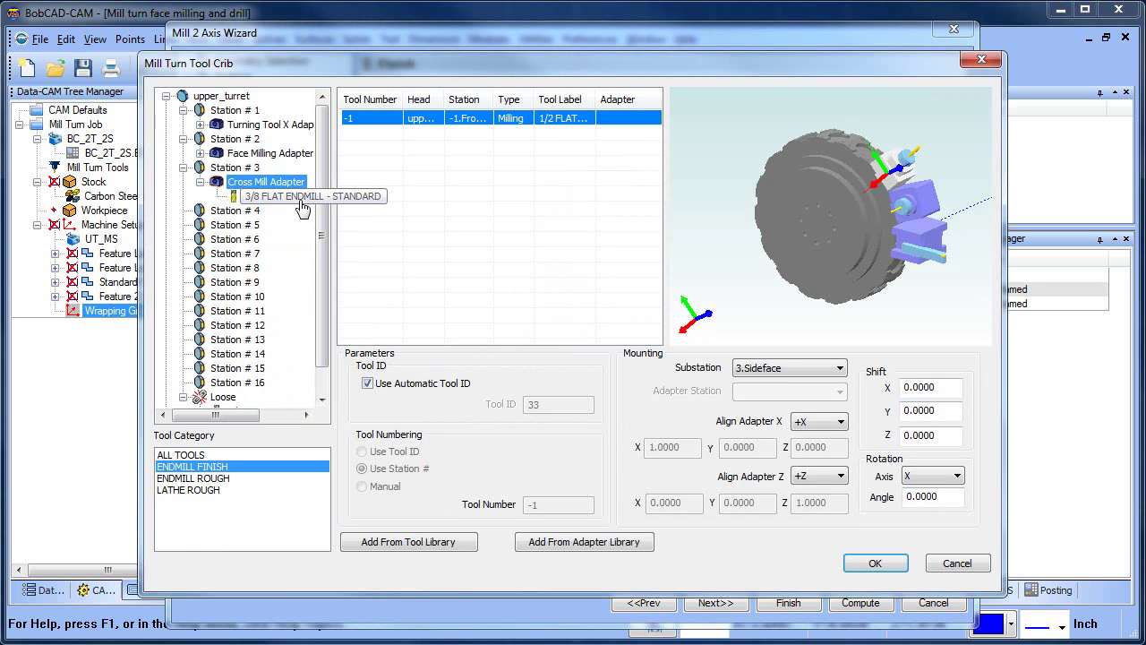
{"action": "left_click", "coordinate": [300, 198]}
{"action": "left_click", "coordinate": [874, 563]}
{"action": "left_click", "coordinate": [858, 603]}
- Switch the pocket operation's depth to Multiple Steps in the wrapped 2 axis feature and recompute its toolpath
{"action": "middle_click_drag", "start_coordinate": [543, 328], "coordinate": [651, 323]}
{"action": "scroll", "coordinate": [511, 297], "scroll_direction": "up", "scroll_amount": 5}
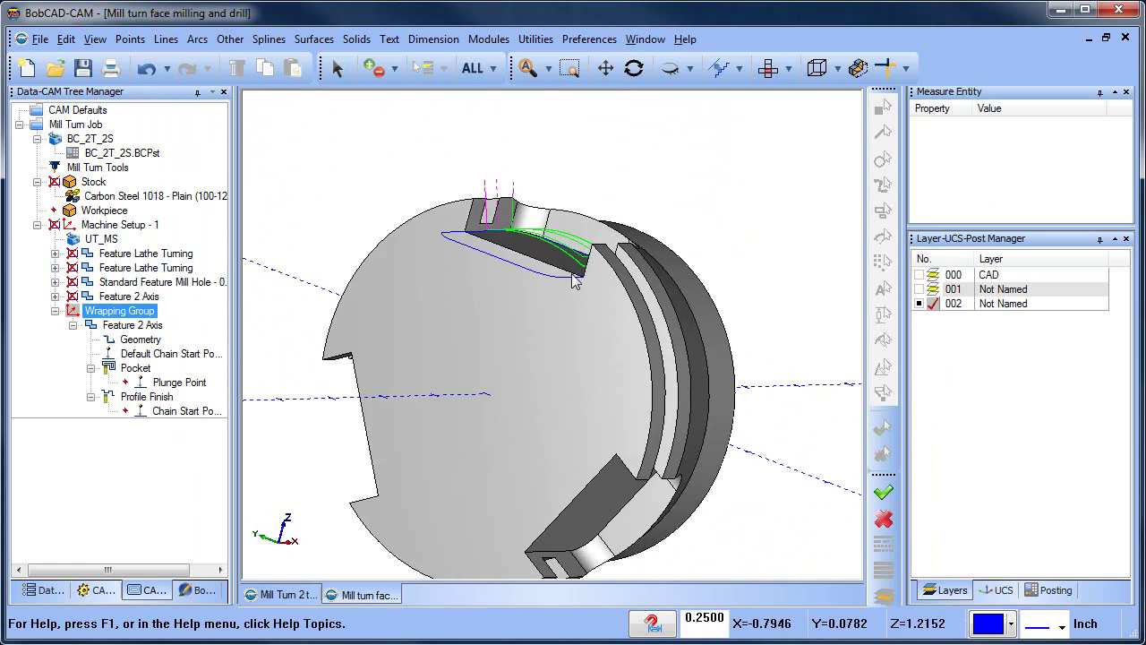
{"action": "middle_click_drag", "start_coordinate": [564, 338], "coordinate": [600, 362]}
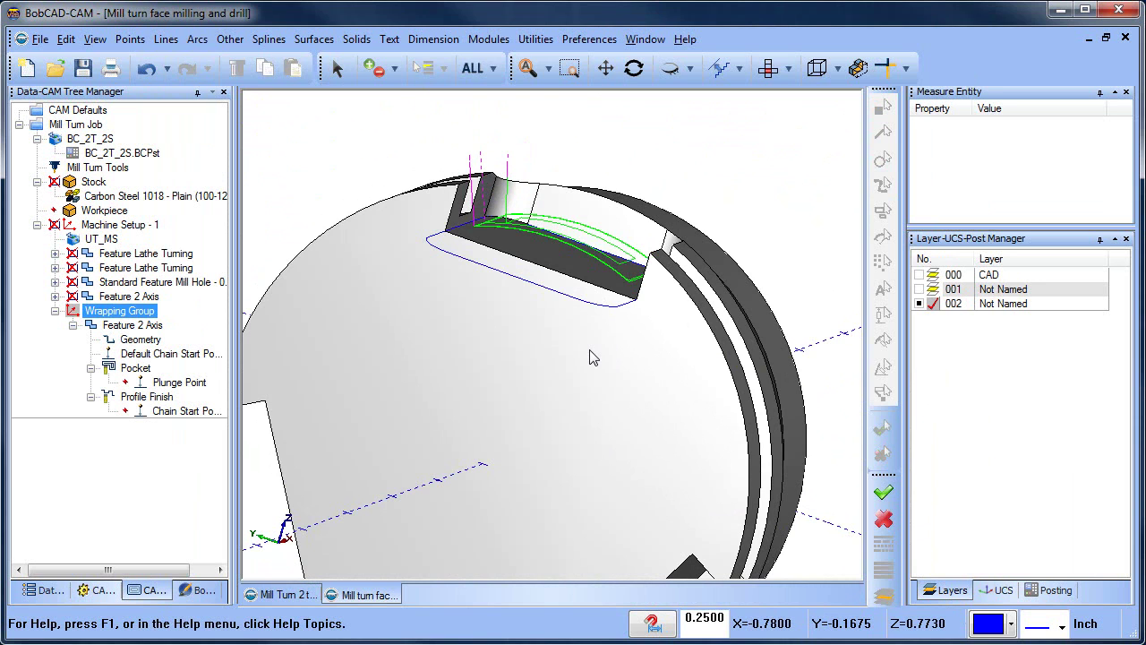
{"action": "middle_click_drag", "start_coordinate": [704, 358], "coordinate": [663, 374]}
{"action": "left_click", "coordinate": [133, 325]}
{"action": "right_click", "coordinate": [132, 325]}
{"action": "left_click", "coordinate": [238, 335]}
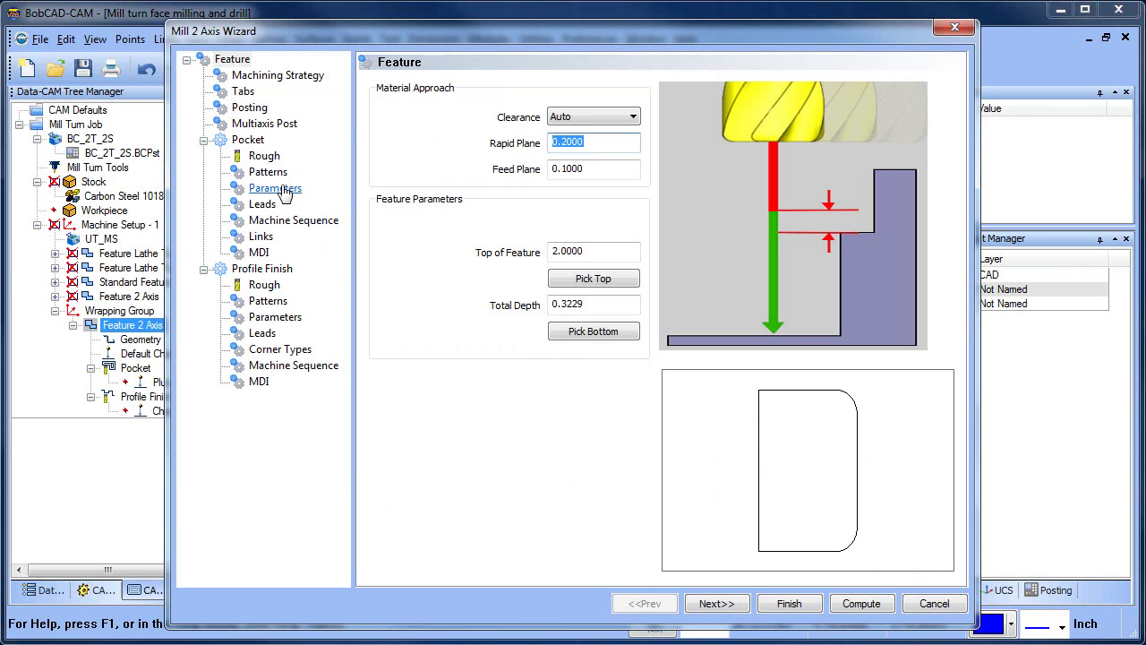
{"action": "left_click", "coordinate": [280, 173]}
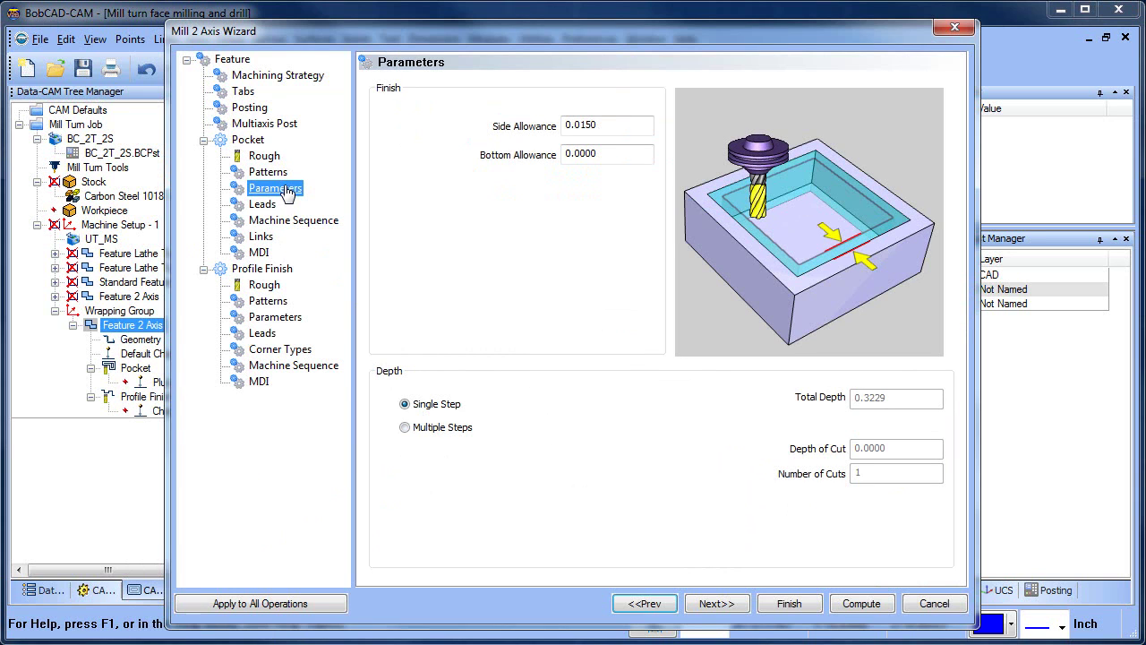
{"action": "left_click", "coordinate": [405, 428]}
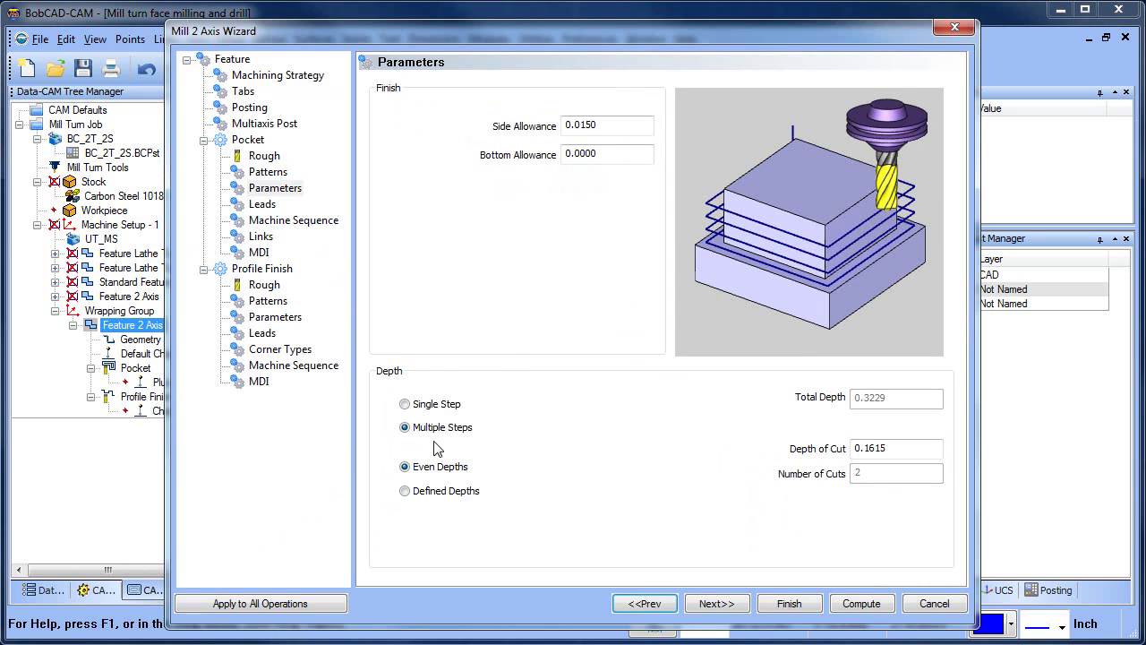
{"action": "left_click", "coordinate": [863, 601]}
- Add the floors of the other two cutouts to the wrapped feature's geometry and recompute its toolpath
{"action": "middle_click_drag", "start_coordinate": [745, 412], "coordinate": [652, 342]}
{"action": "scroll", "coordinate": [559, 354], "scroll_direction": "down", "scroll_amount": 5}
{"action": "right_click", "coordinate": [136, 340]}
{"action": "left_click", "coordinate": [170, 354]}
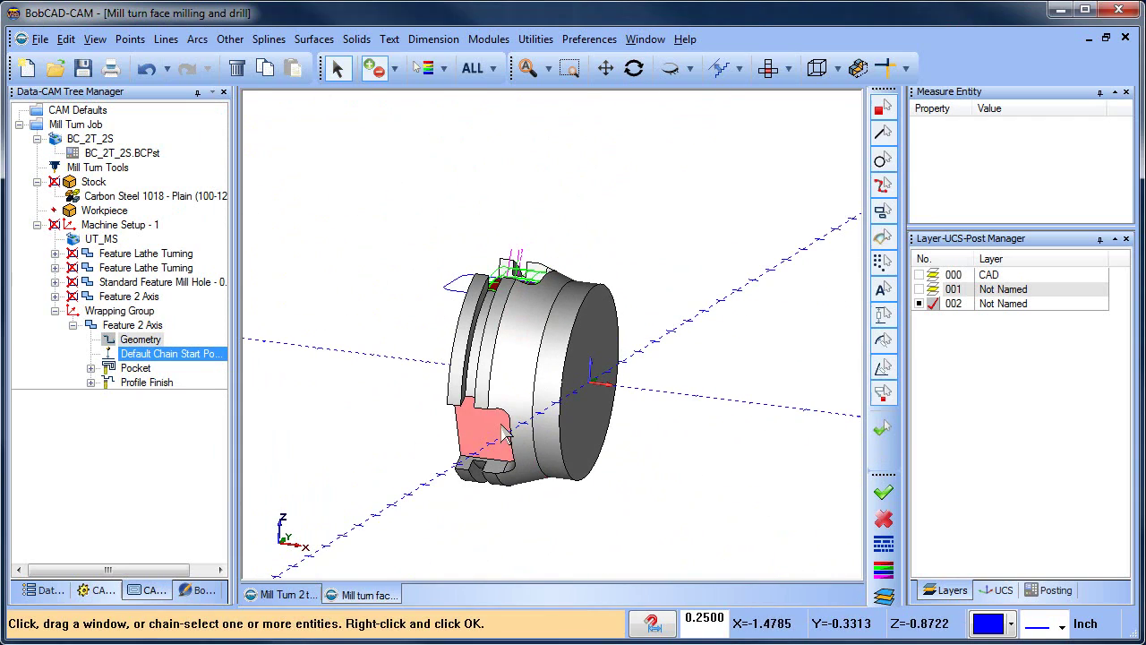
{"action": "middle_click_drag", "start_coordinate": [690, 421], "coordinate": [801, 408]}
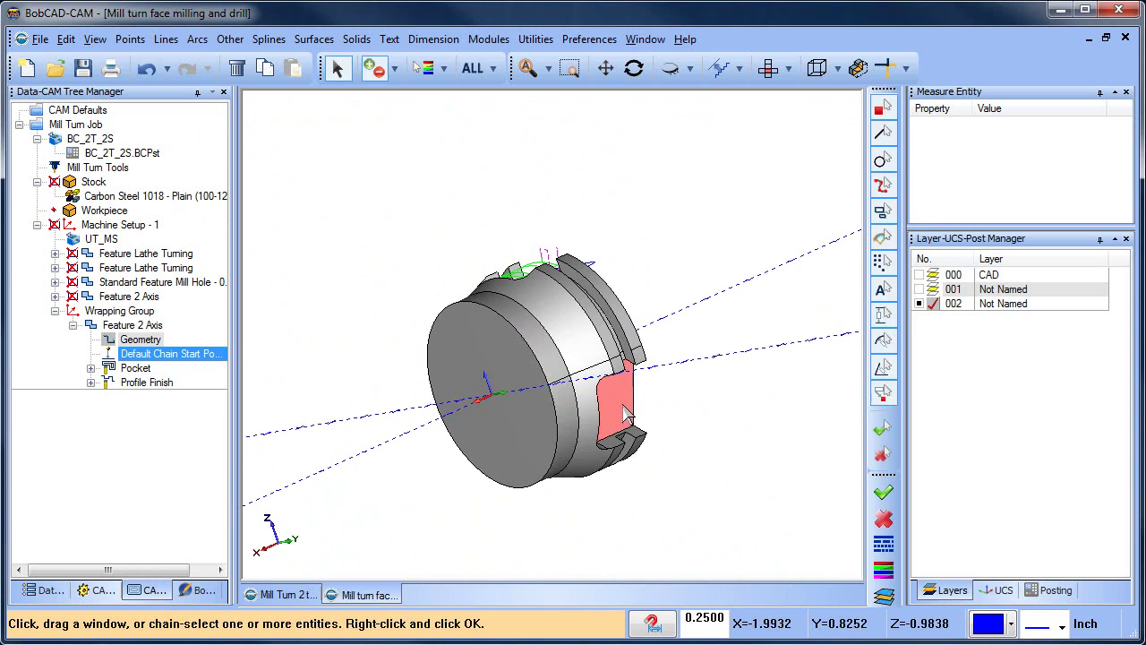
{"action": "key", "text": "space"}
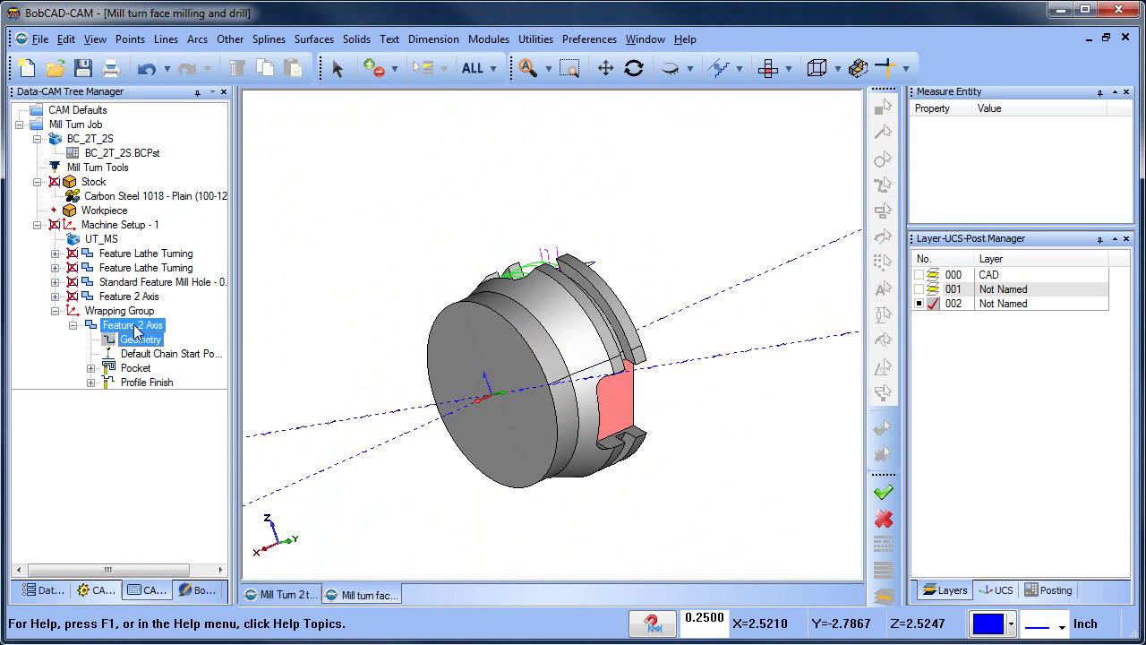
{"action": "right_click", "coordinate": [134, 328]}
{"action": "left_click", "coordinate": [224, 356]}
- Run the machining simulation of the mill-turn job and inspect the milled cutouts around the simulated part
{"action": "middle_click_drag", "start_coordinate": [555, 350], "coordinate": [674, 346]}
{"action": "middle_click_drag", "start_coordinate": [538, 365], "coordinate": [494, 399]}
{"action": "left_click", "coordinate": [490, 39]}
{"action": "left_click", "coordinate": [510, 156]}
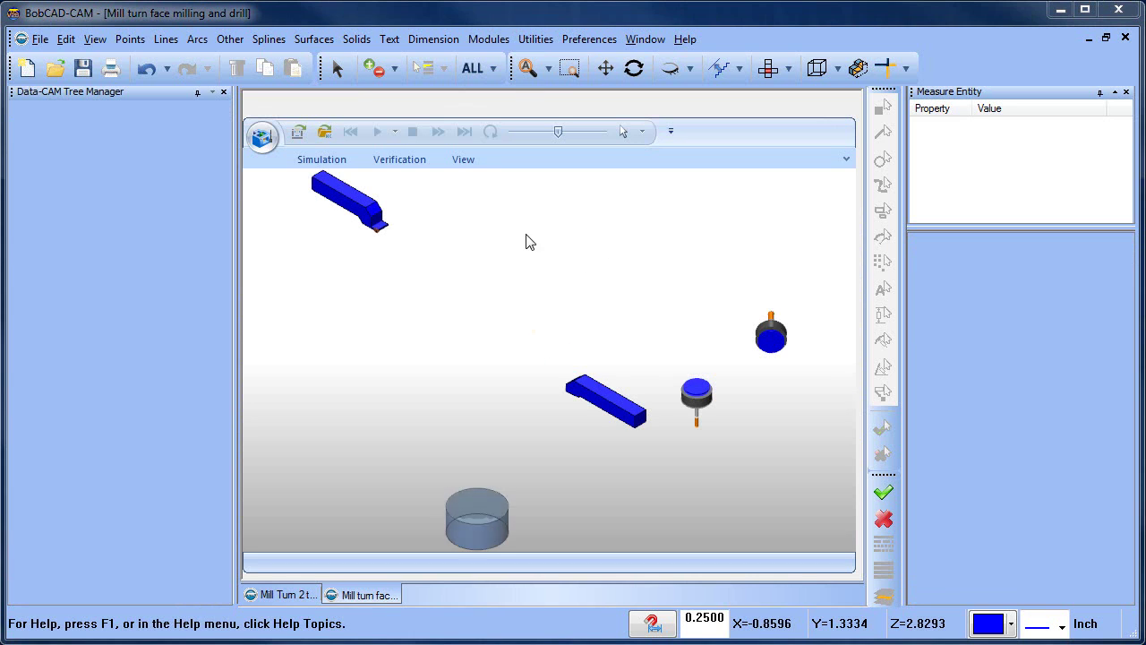
{"action": "middle_click_drag", "start_coordinate": [524, 358], "coordinate": [690, 365]}
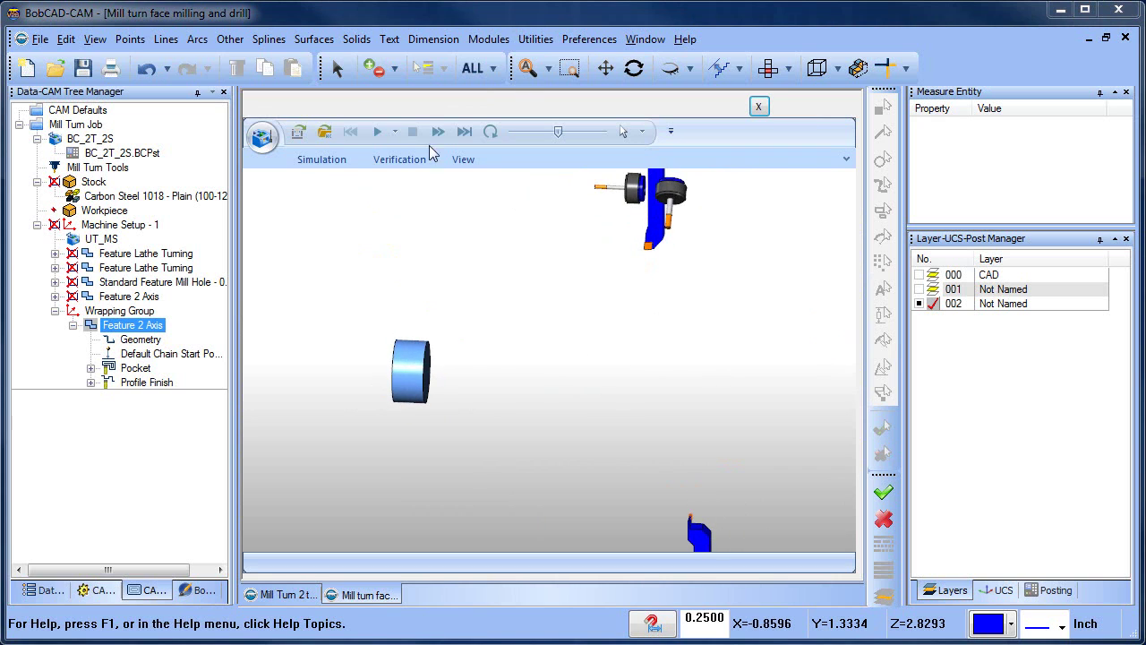
{"action": "left_click", "coordinate": [380, 132]}
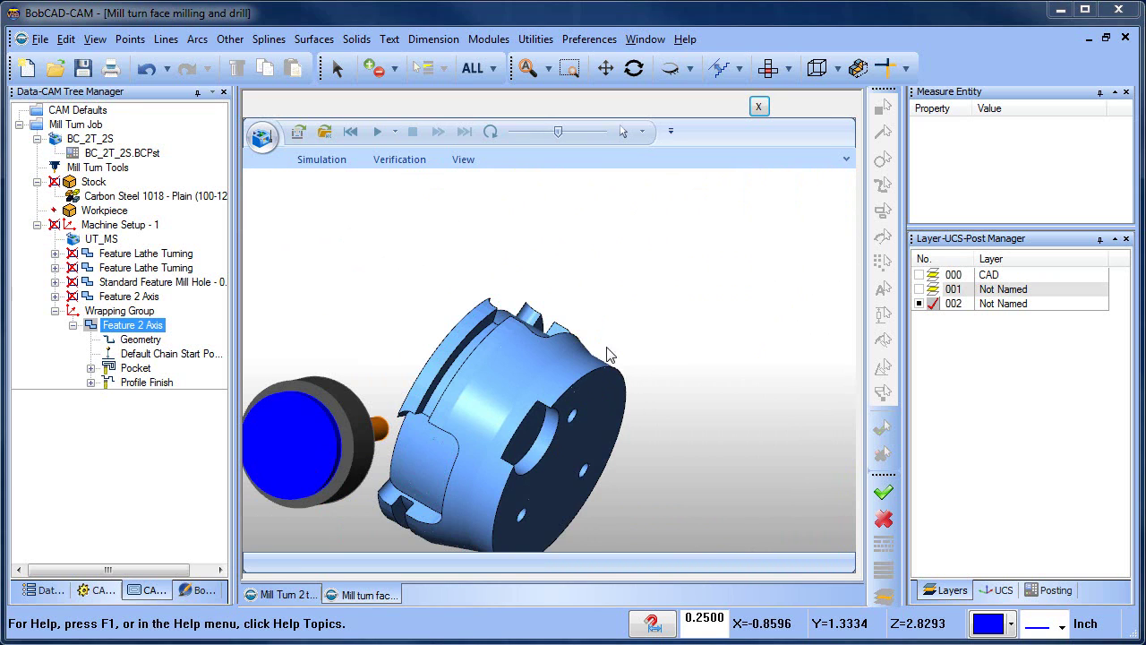
{"action": "scroll", "coordinate": [602, 343], "scroll_direction": "down", "scroll_amount": 3}
{"action": "middle_click_drag", "start_coordinate": [644, 406], "coordinate": [745, 346]}
{"action": "left_click_drag", "start_coordinate": [744, 352], "coordinate": [781, 352]}
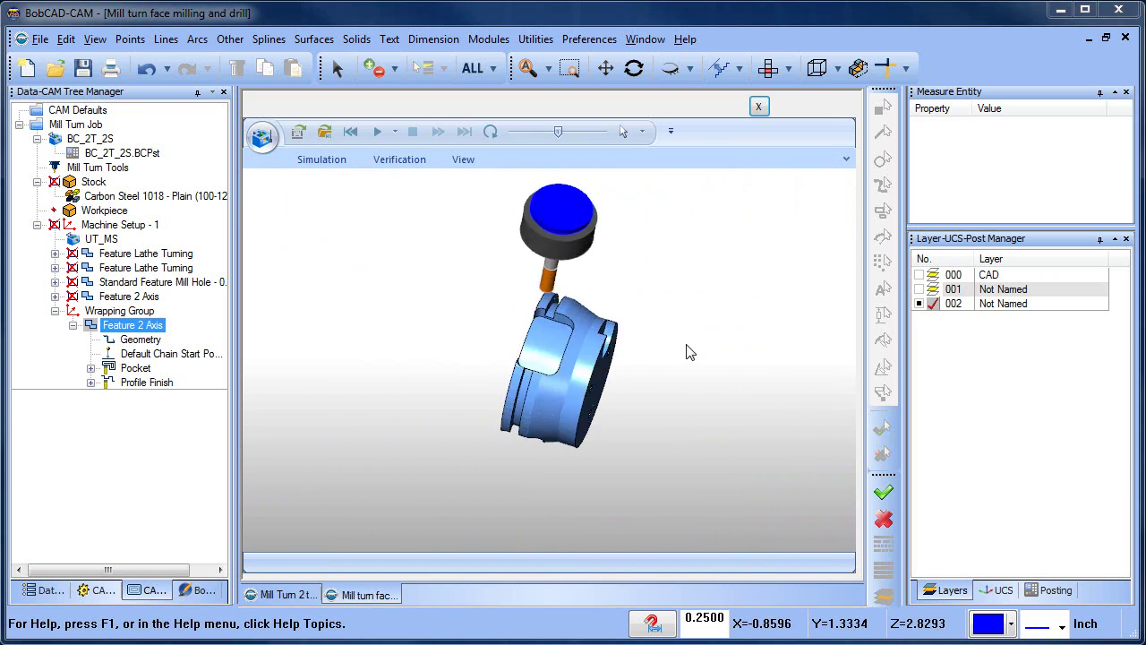
{"action": "middle_click_drag", "start_coordinate": [678, 351], "coordinate": [700, 336]}
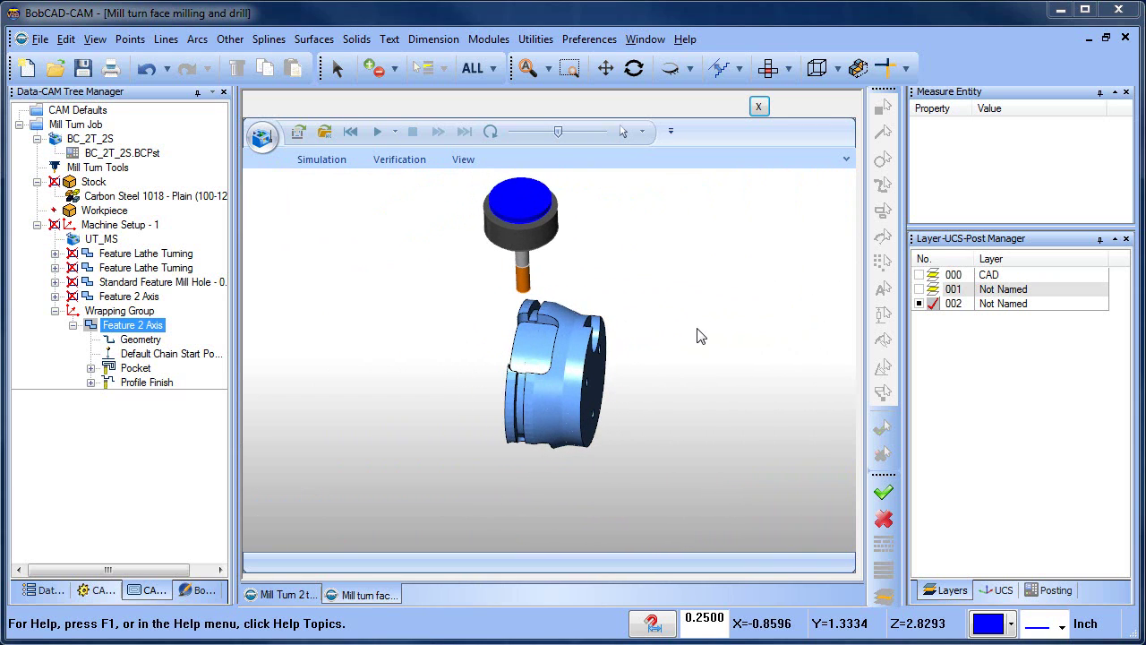